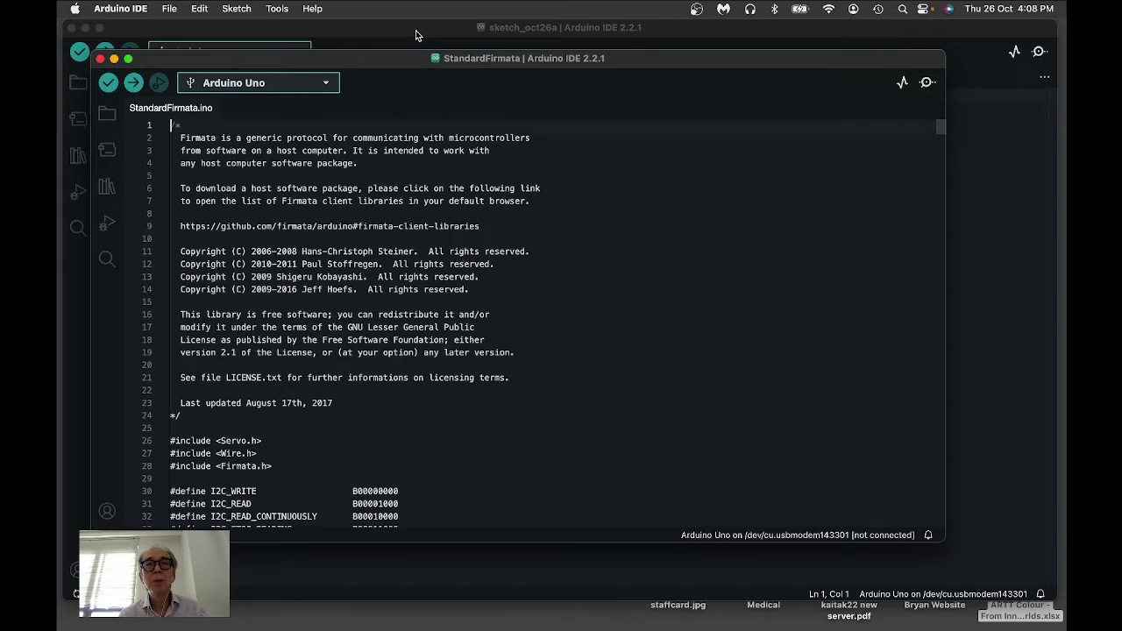
# Close the blank sketch_oct26a window, then reposition and enlarge the StandardFirmata sketch window.
pyautogui.click(415, 33)
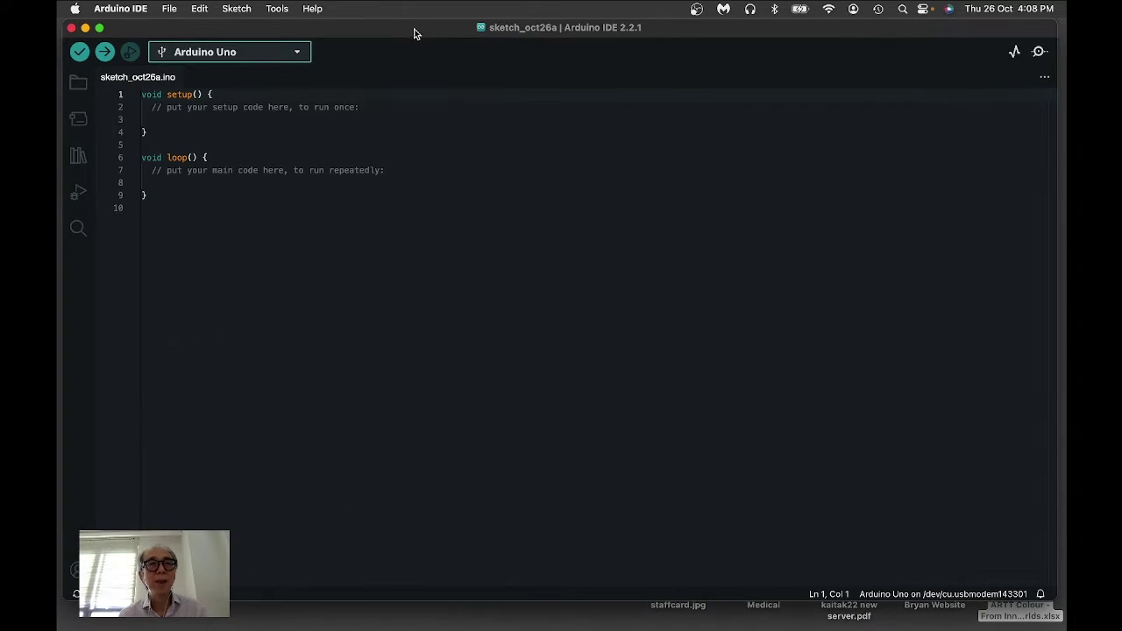
pyautogui.click(73, 29)
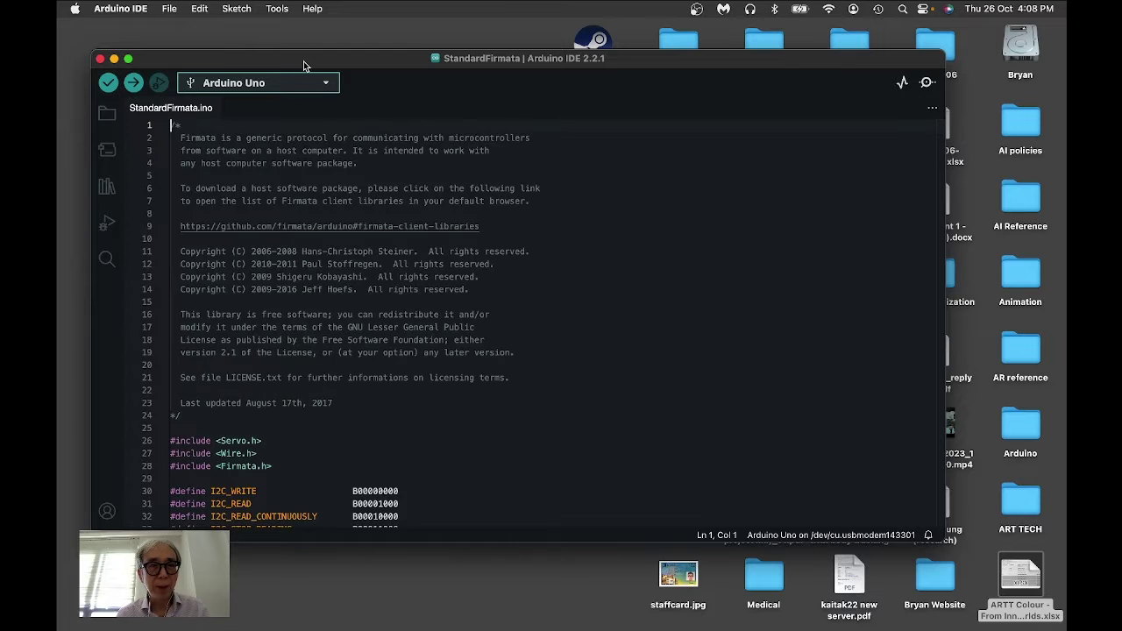
pyautogui.moveTo(303, 67); pyautogui.dragTo(281, 42)
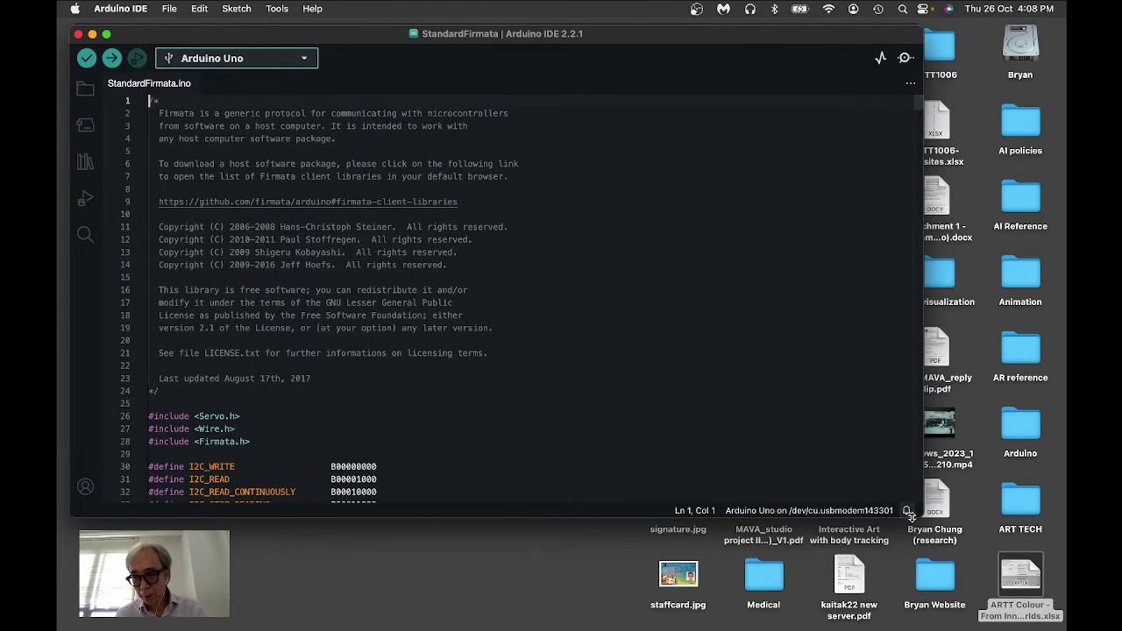
pyautogui.moveTo(912, 518); pyautogui.dragTo(1018, 580)
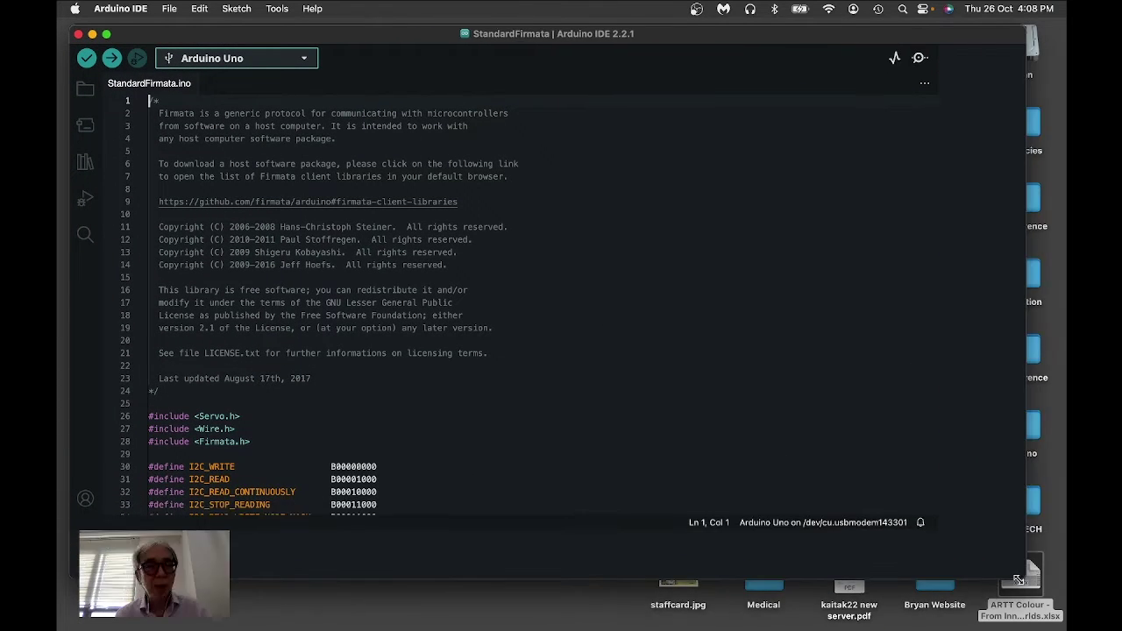
# Select the Arduino Uno on /dev/cu.usbmodem143301 and upload the StandardFirmata sketch to it.
pyautogui.click(289, 60)
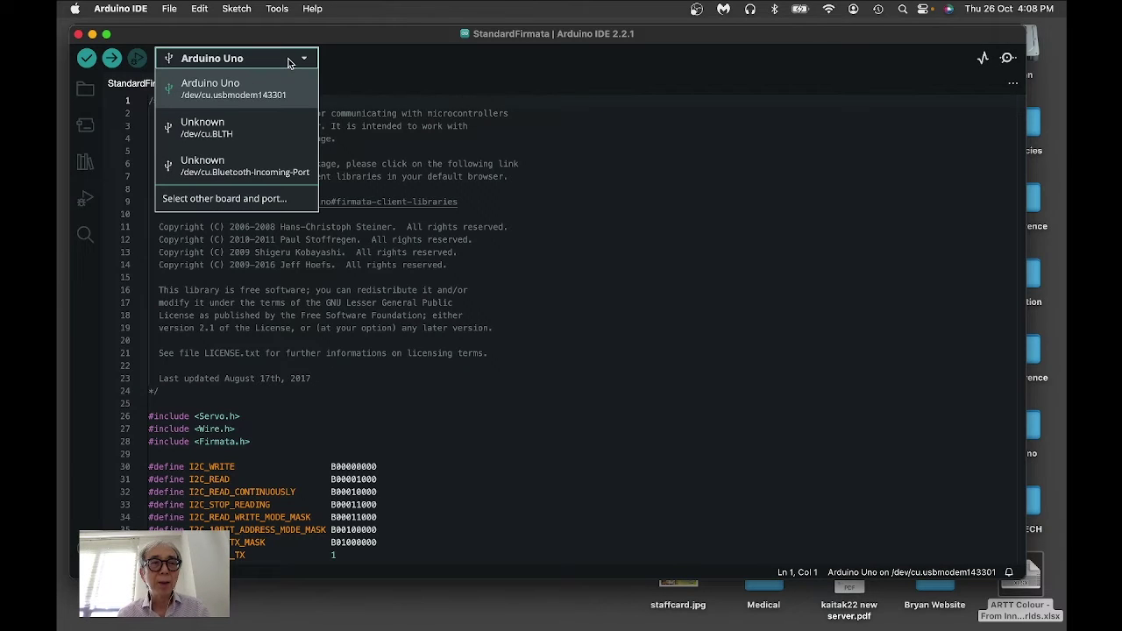
pyautogui.click(249, 91)
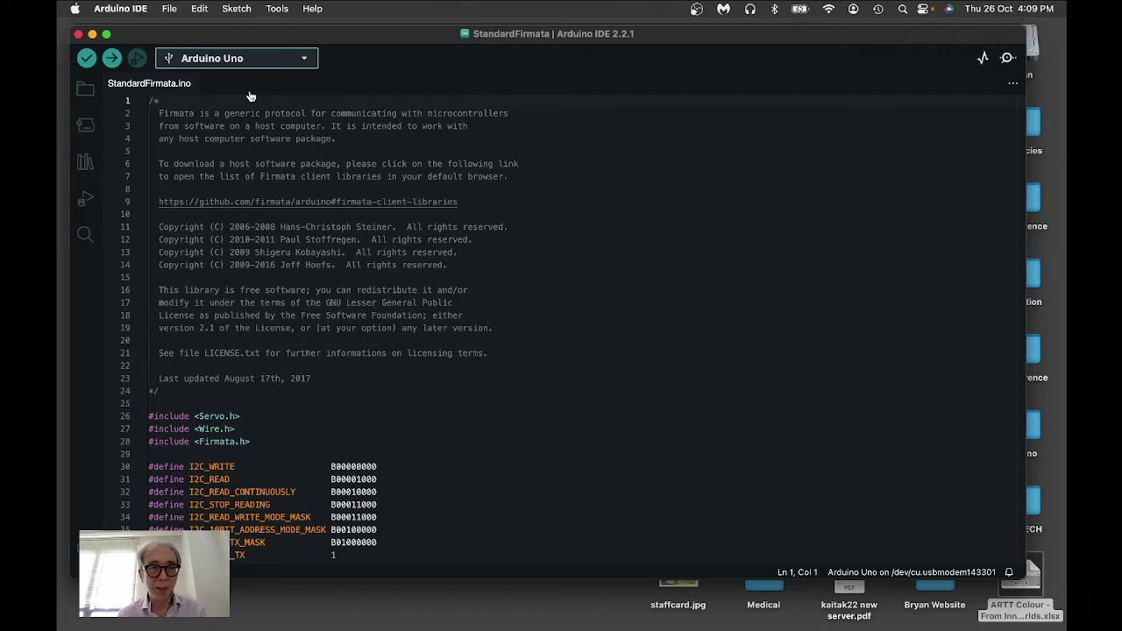
pyautogui.moveTo(163, 35); pyautogui.dragTo(164, 39)
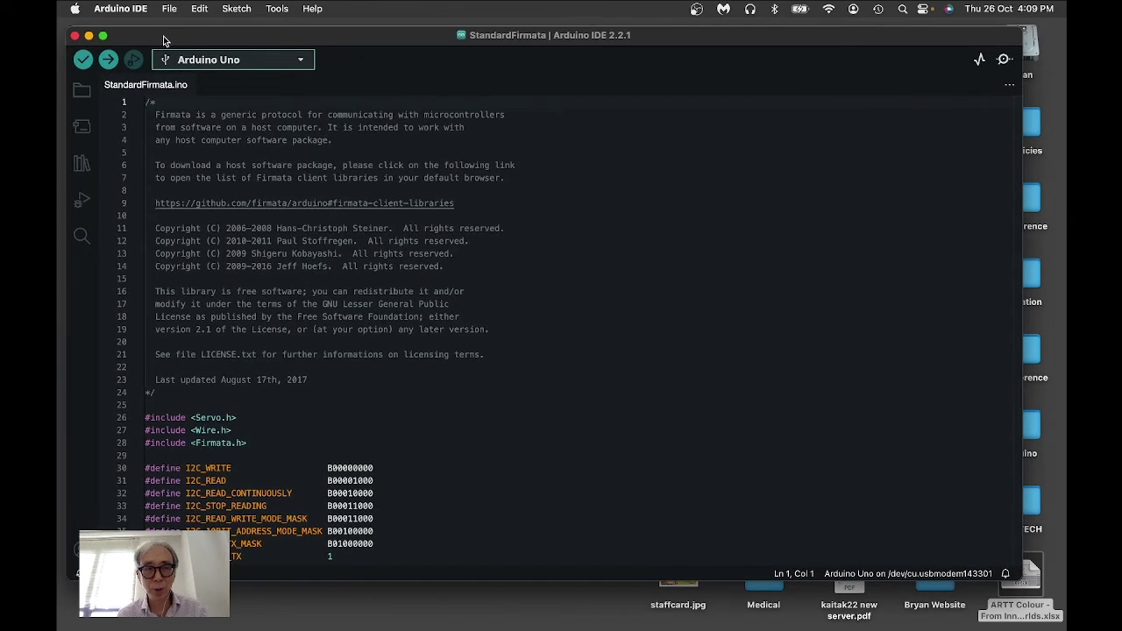
pyautogui.click(109, 60)
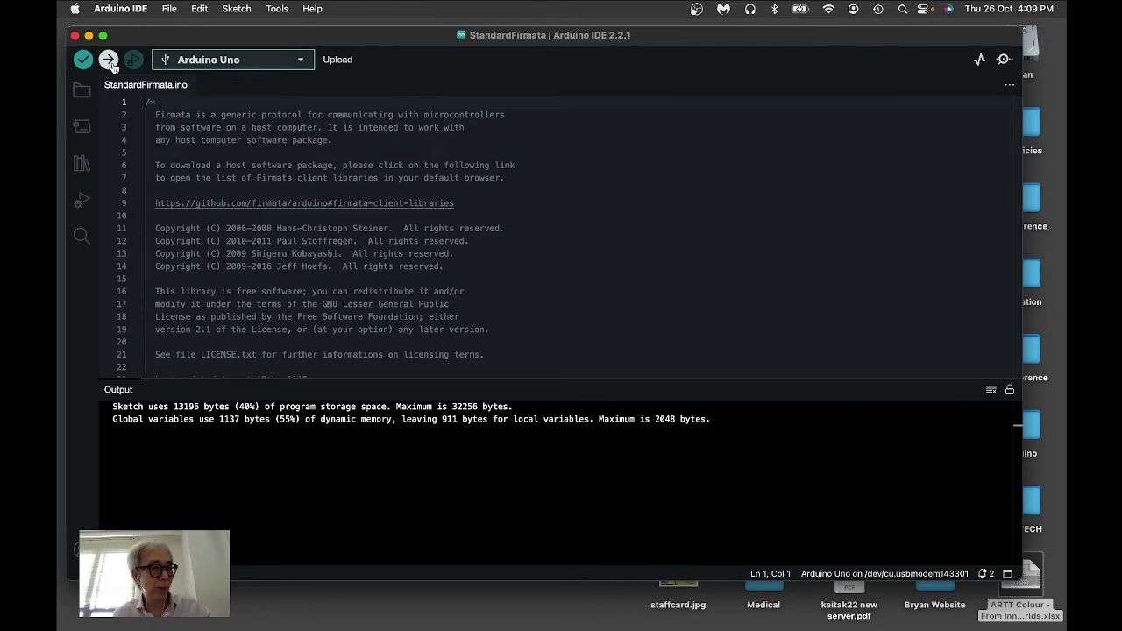
# Quit Arduino IDE and switch to TouchDesigner.
pyautogui.click(116, 8)
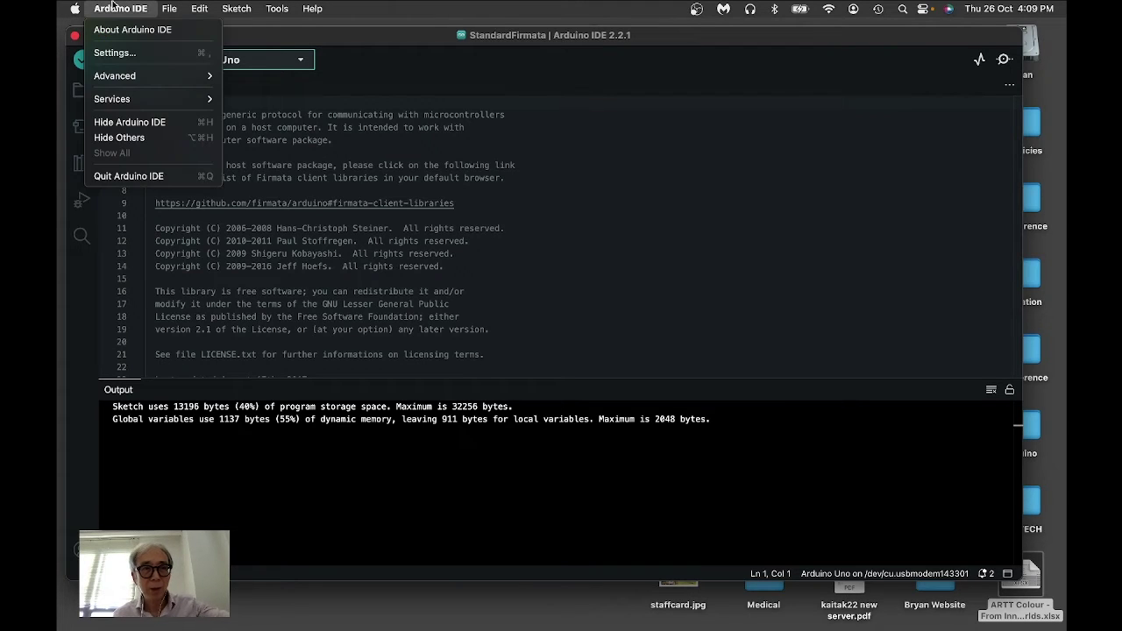
pyautogui.click(161, 177)
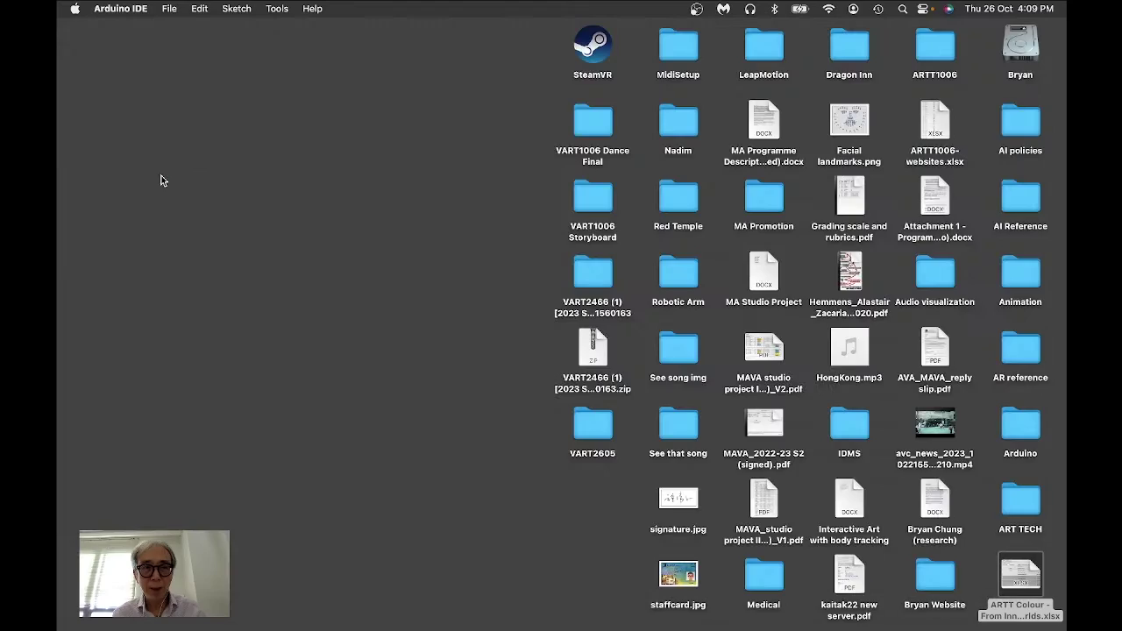
pyautogui.moveTo(868, 626)
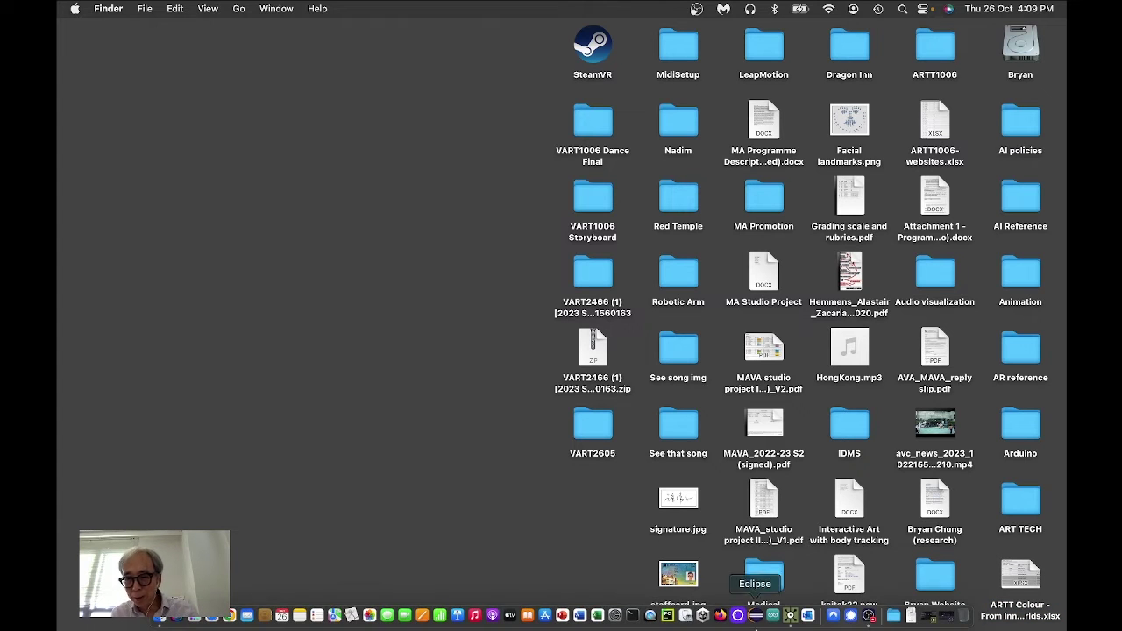
pyautogui.click(790, 626)
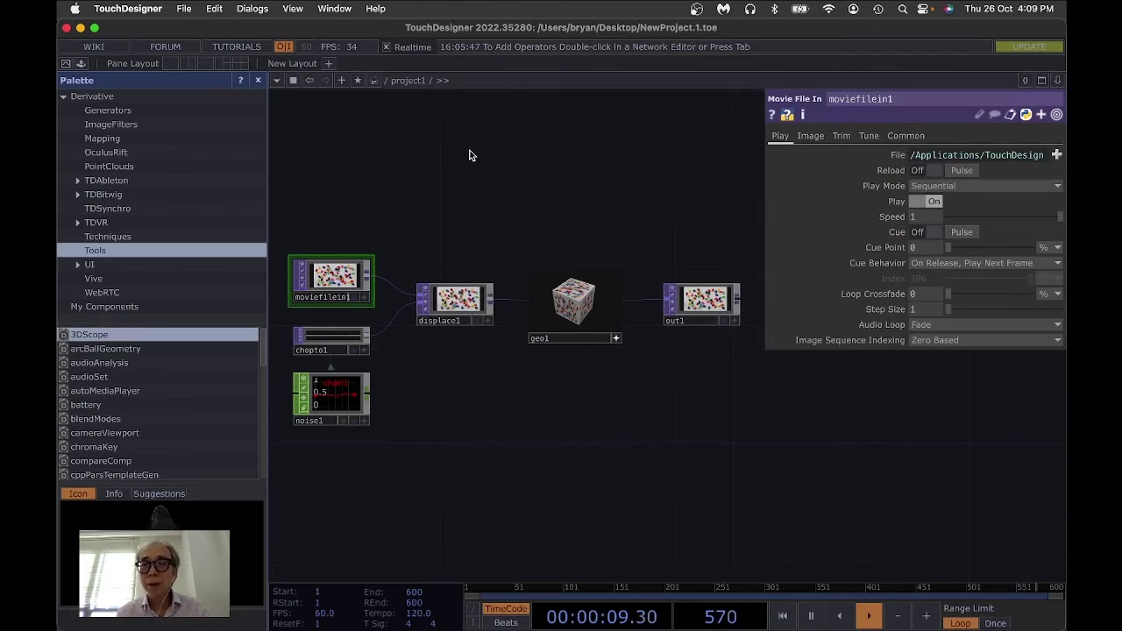
# Delete the moviefilein1, chopto1, noise1, displace1 and geo1 operators from the project network.
pyautogui.moveTo(422, 192); pyautogui.dragTo(448, 220)
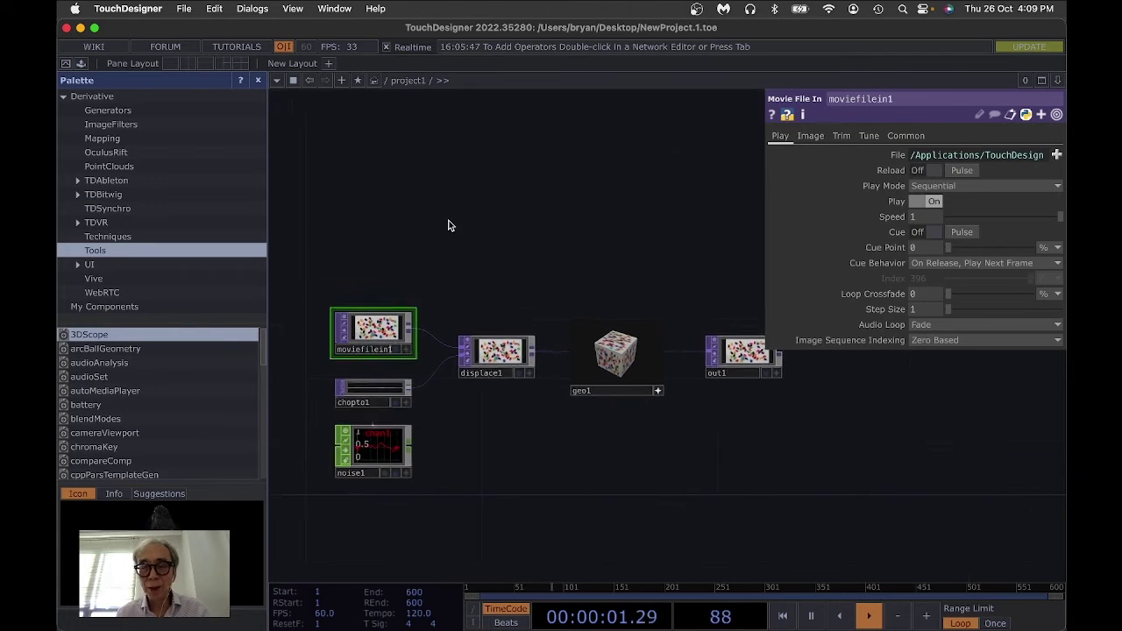
pyautogui.moveTo(318, 223); pyautogui.dragTo(686, 531, button='right')
pyautogui.press('Delete')
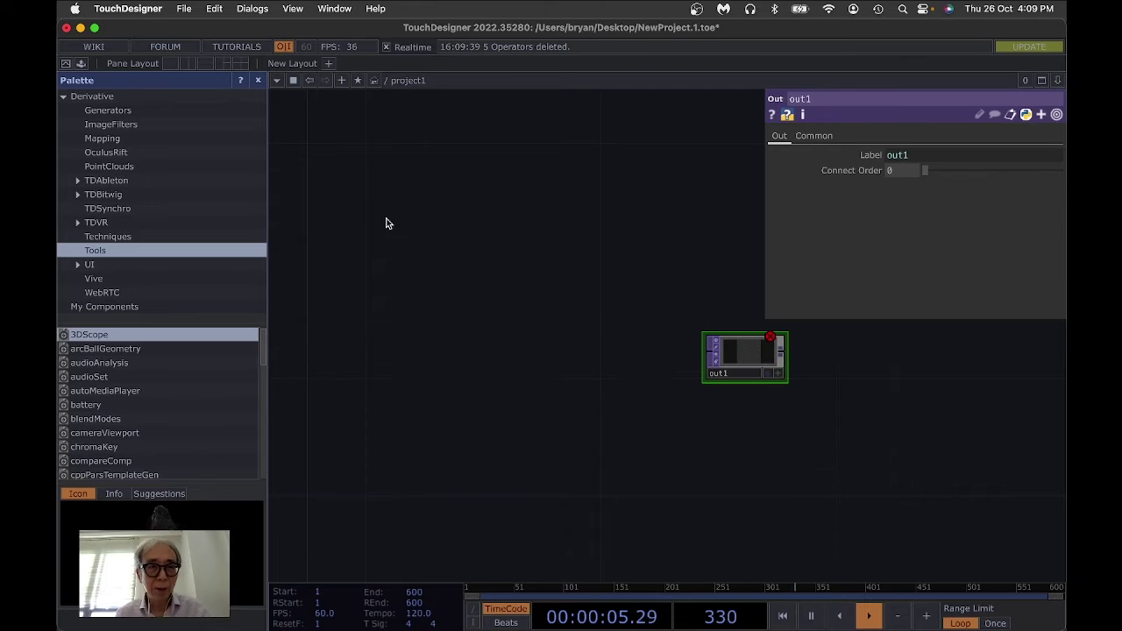
# Start a new project folder on the Desktop and name it TestArduino.
pyautogui.click(181, 9)
pyautogui.click(188, 27)
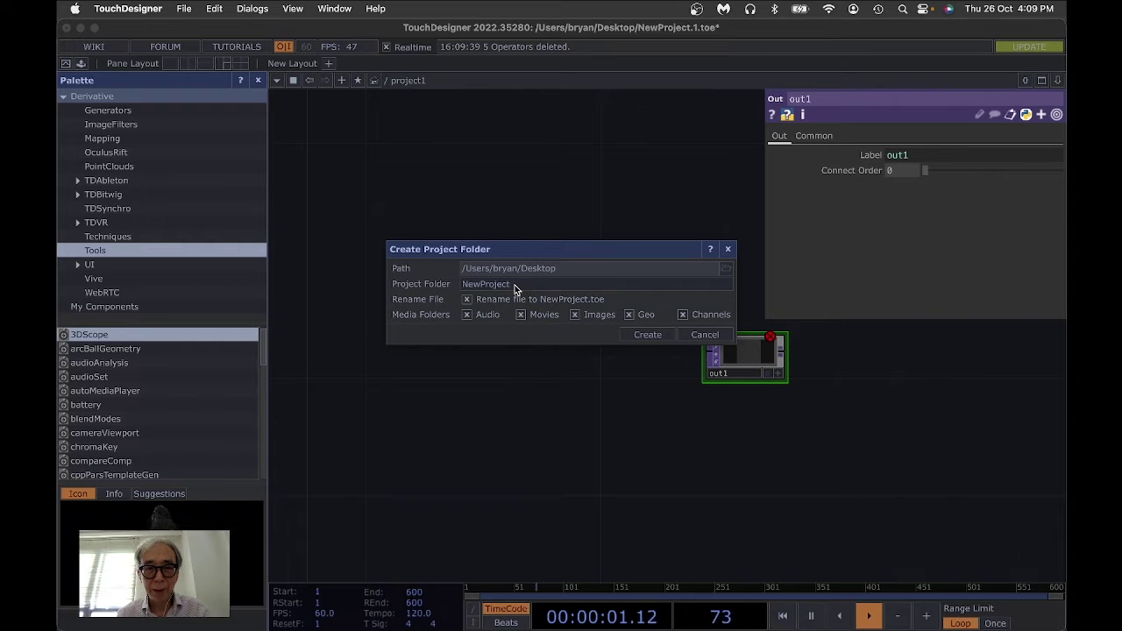
pyautogui.click(517, 285)
pyautogui.write('Test')
pyautogui.write('Audio')
pyautogui.press('BackSpace')
pyautogui.press('BackSpace')
pyautogui.press('BackSpace')
pyautogui.press('BackSpace')
pyautogui.write('rduino')
pyautogui.press('Return')
# Exclude the Audio, Movies, Images and Geo media folders, create the project folder and save the project in it as TestArduino.
pyautogui.click(467, 315)
pyautogui.click(520, 315)
pyautogui.click(629, 316)
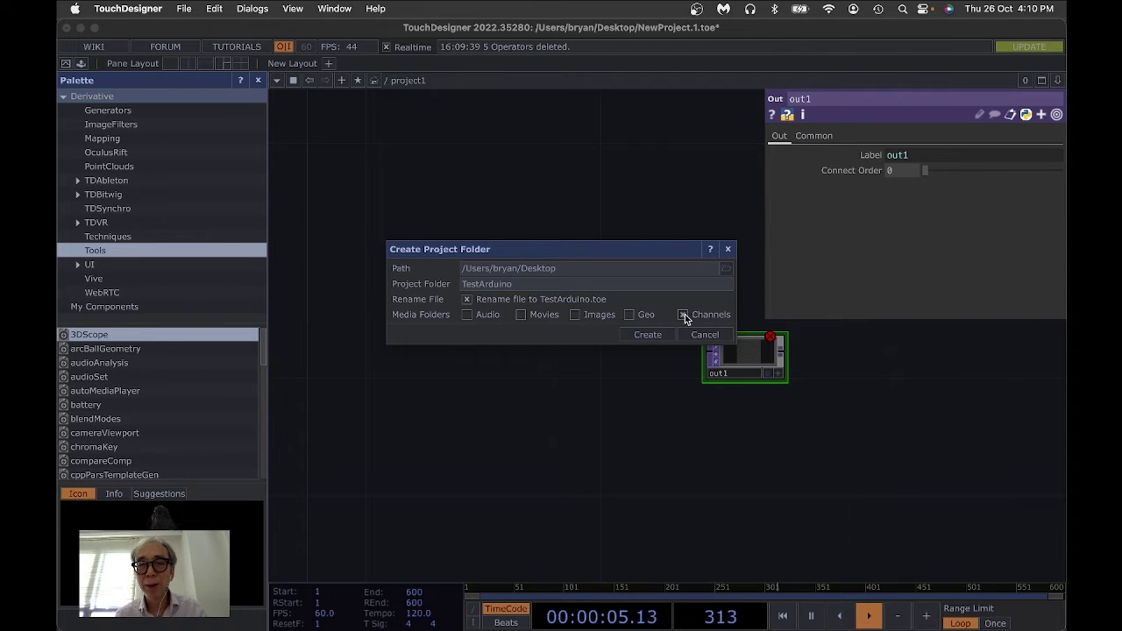
pyautogui.click(655, 336)
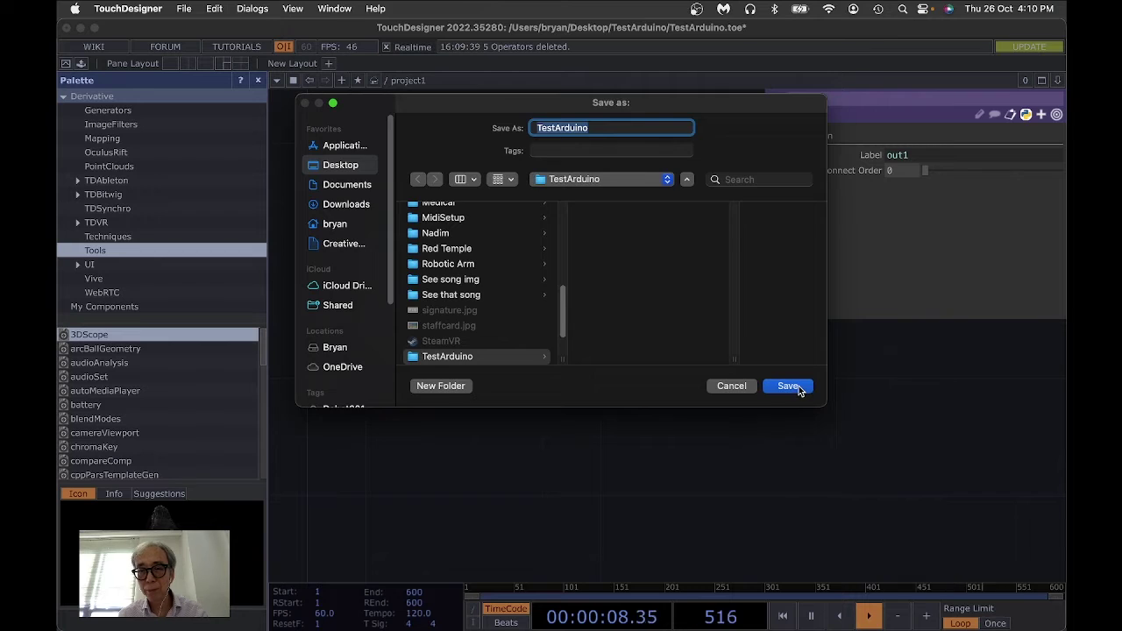
pyautogui.click(794, 387)
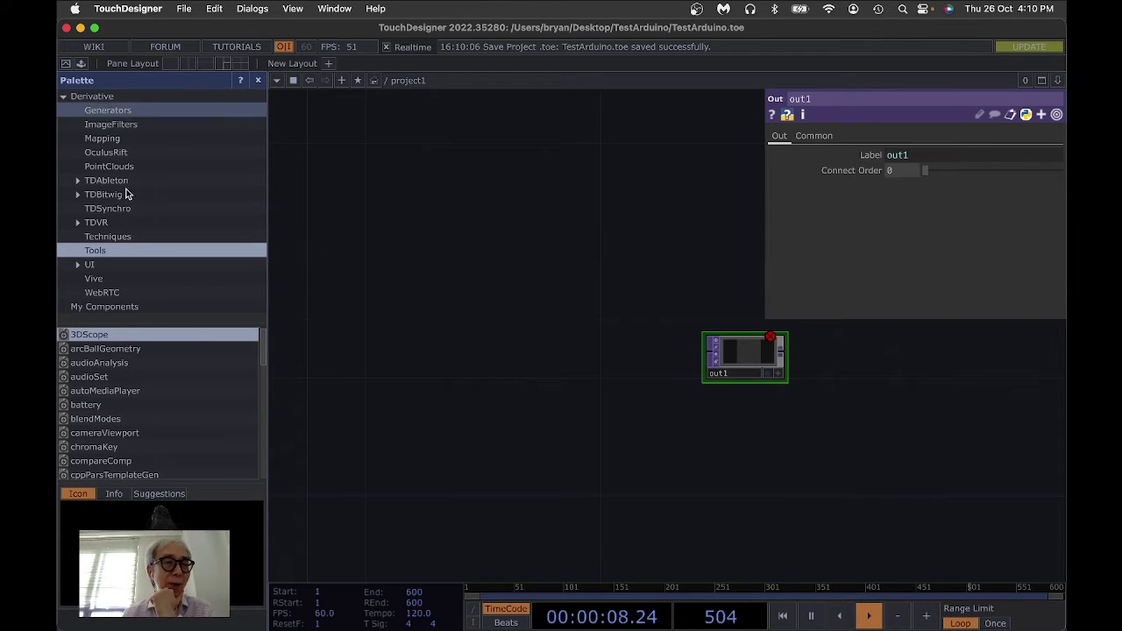
# Add the firmata component from the palette's Tools category to the project network and close the palette.
pyautogui.scroll(-1, 169, 418)
pyautogui.scroll(-3, 170, 423)
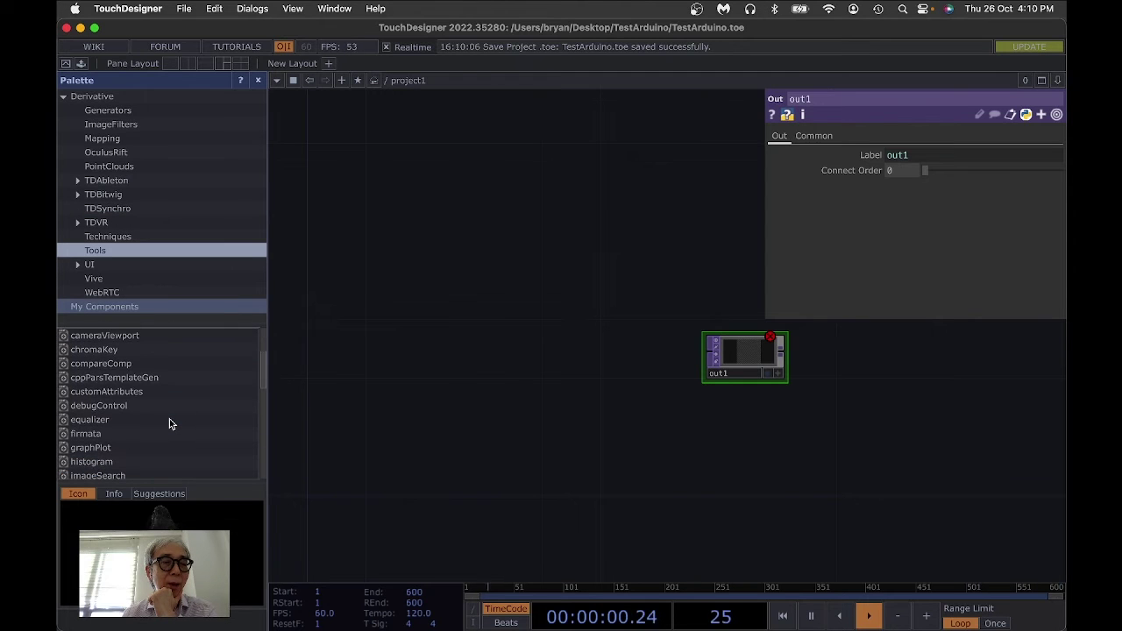
pyautogui.moveTo(64, 440)
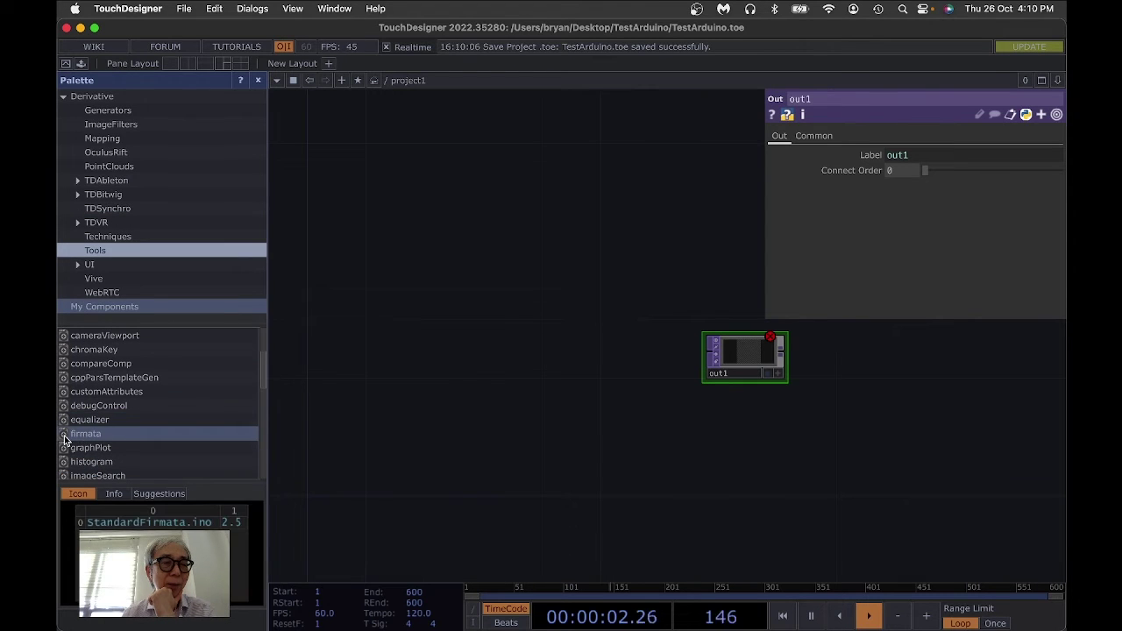
pyautogui.moveTo(64, 438); pyautogui.dragTo(451, 263)
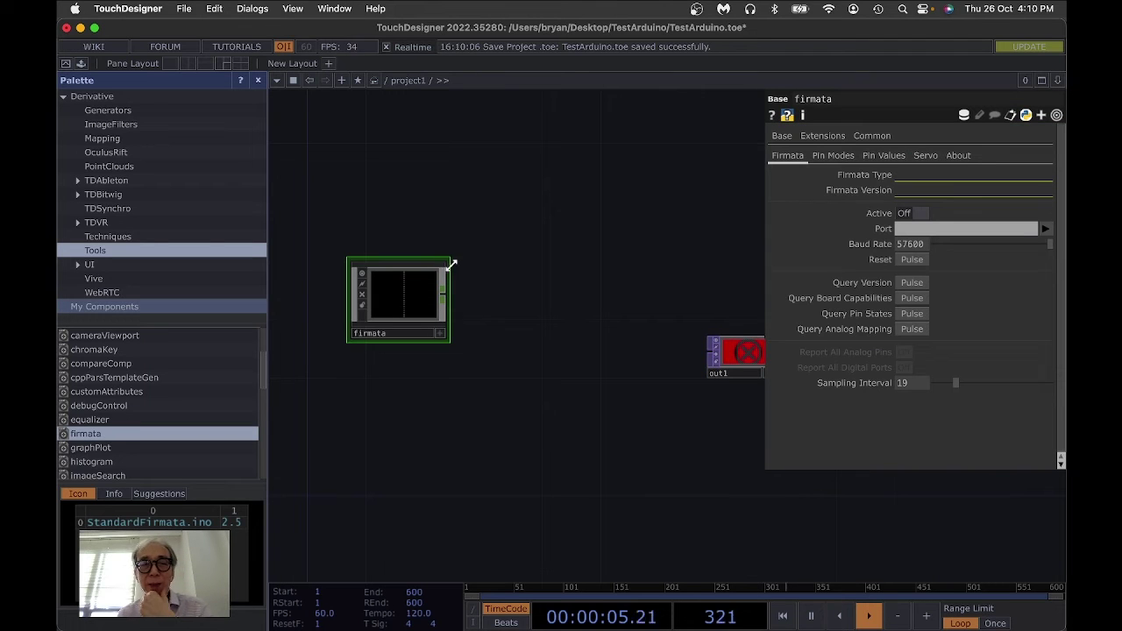
pyautogui.click(260, 81)
pyautogui.scroll(3, 390, 277)
pyautogui.scroll(3, 390, 277)
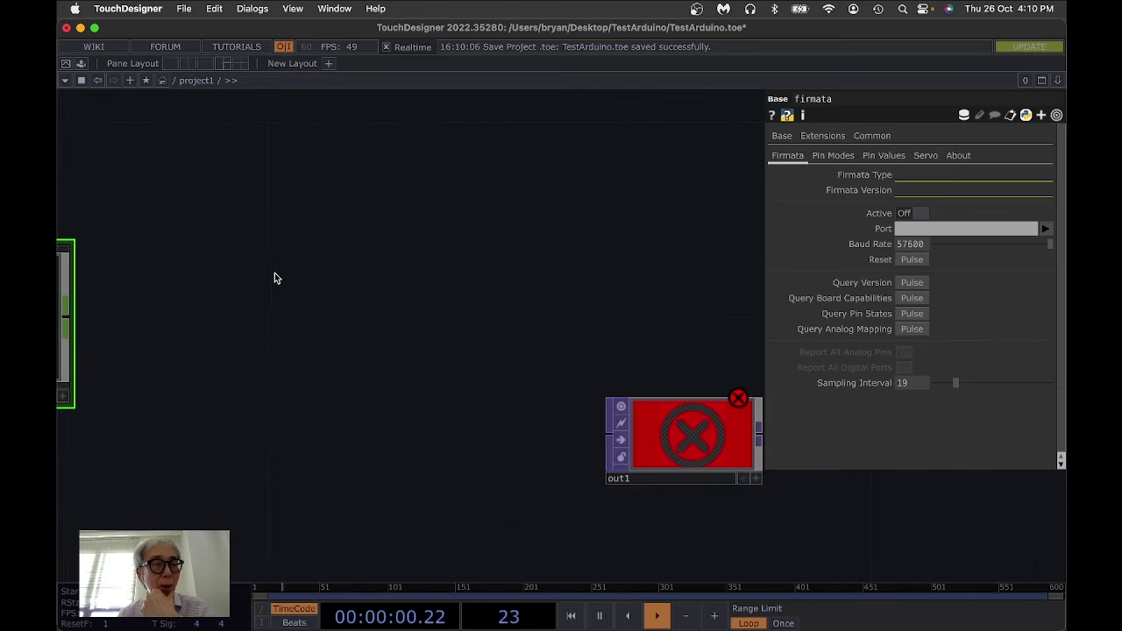
pyautogui.moveTo(271, 275); pyautogui.dragTo(613, 289)
pyautogui.scroll(2, 551, 377)
pyautogui.moveTo(551, 385); pyautogui.dragTo(546, 341)
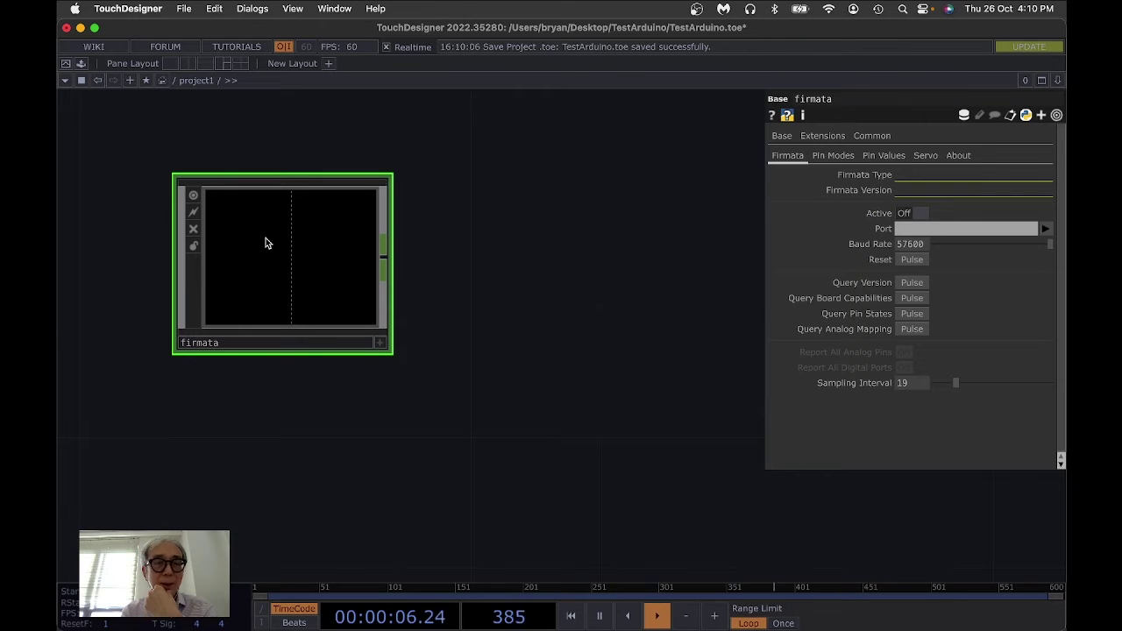
# Set the firmata component's port to usbmodem143301 and turn Active on.
pyautogui.press('p')
pyautogui.press('p')
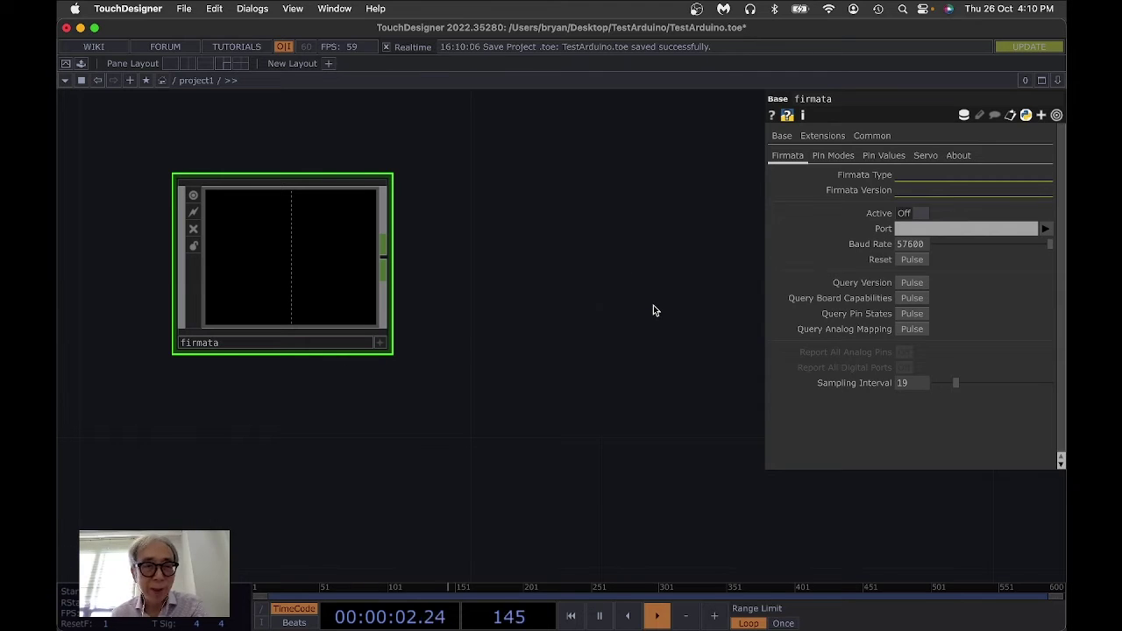
pyautogui.click(1047, 229)
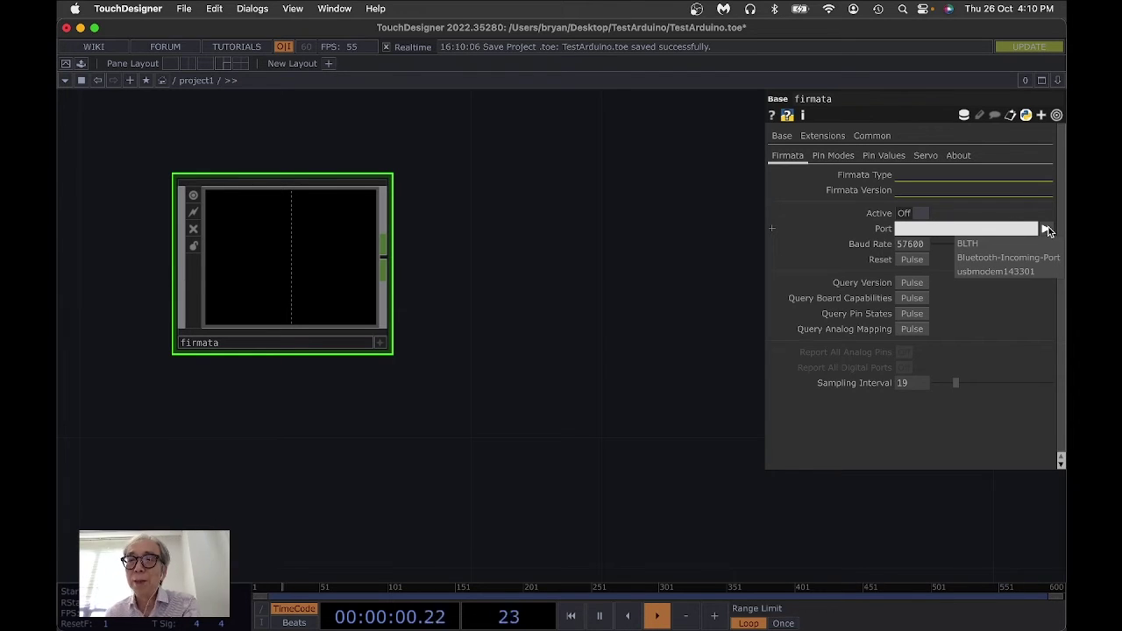
pyautogui.click(976, 272)
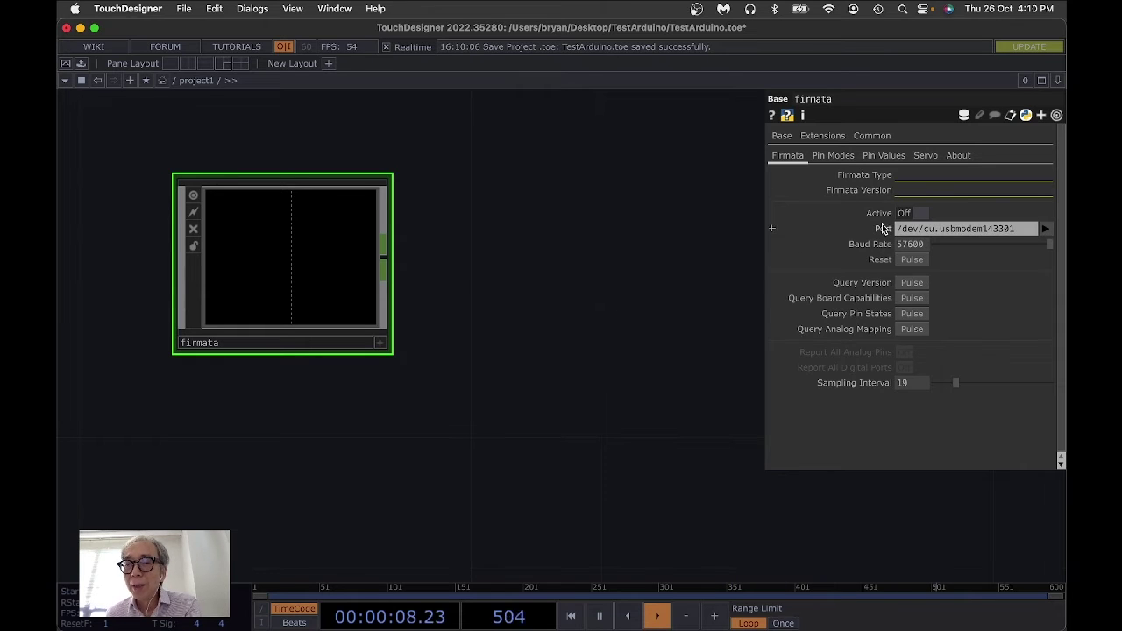
pyautogui.click(902, 214)
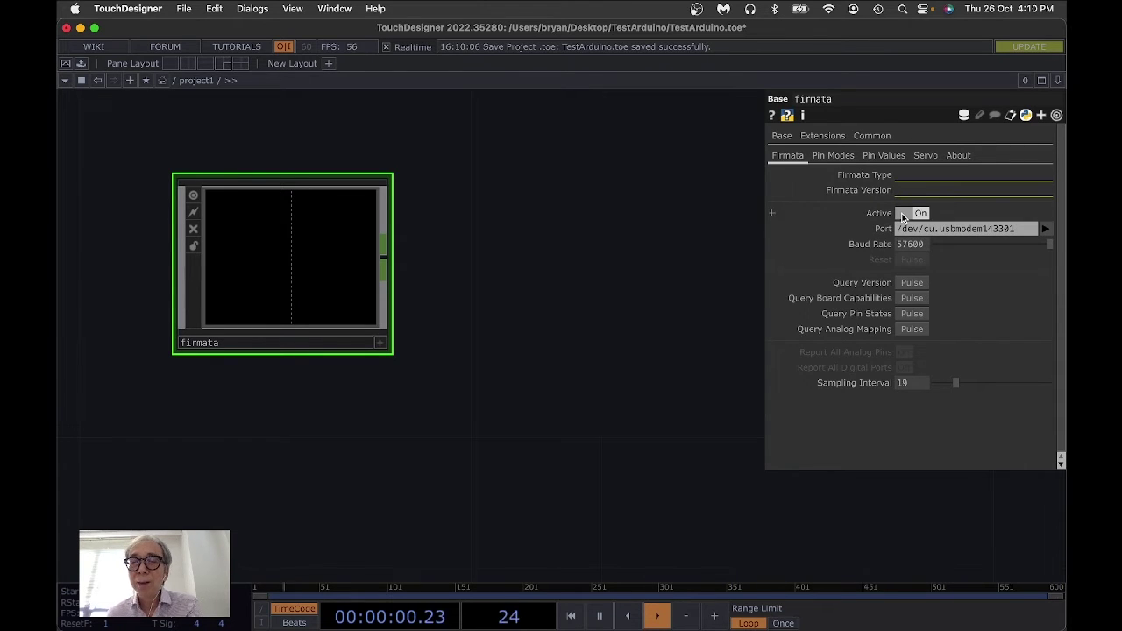
# Query the Firmata version and pin states, and examine the pin values in the firmata component's viewer.
pyautogui.scroll(-1, 551, 382)
pyautogui.scroll(3, 550, 382)
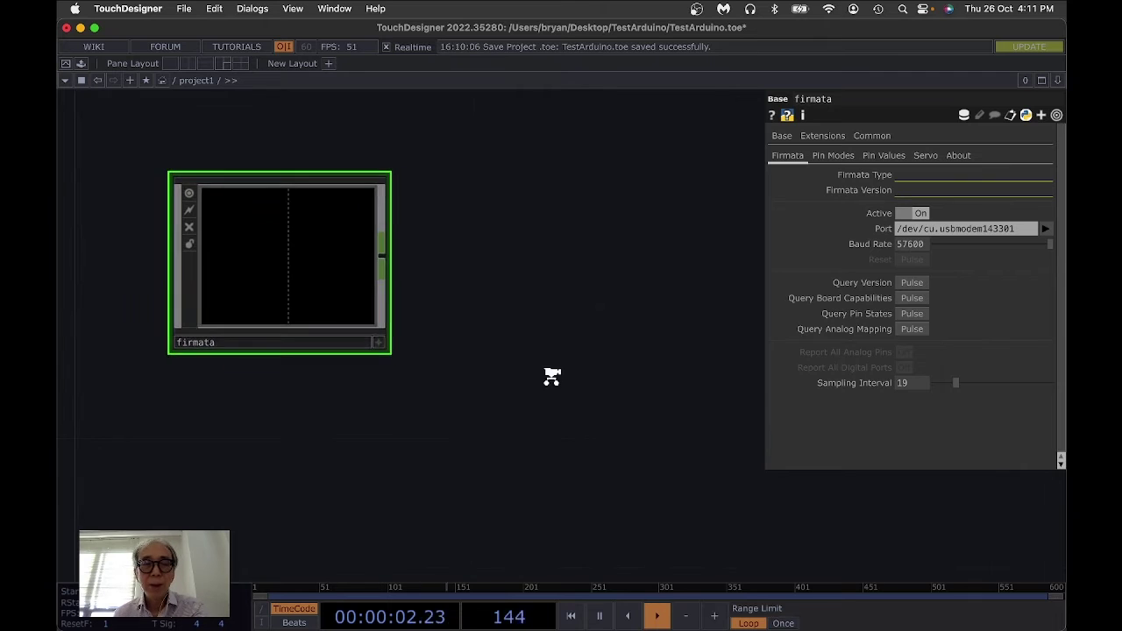
pyautogui.moveTo(467, 366); pyautogui.dragTo(510, 377)
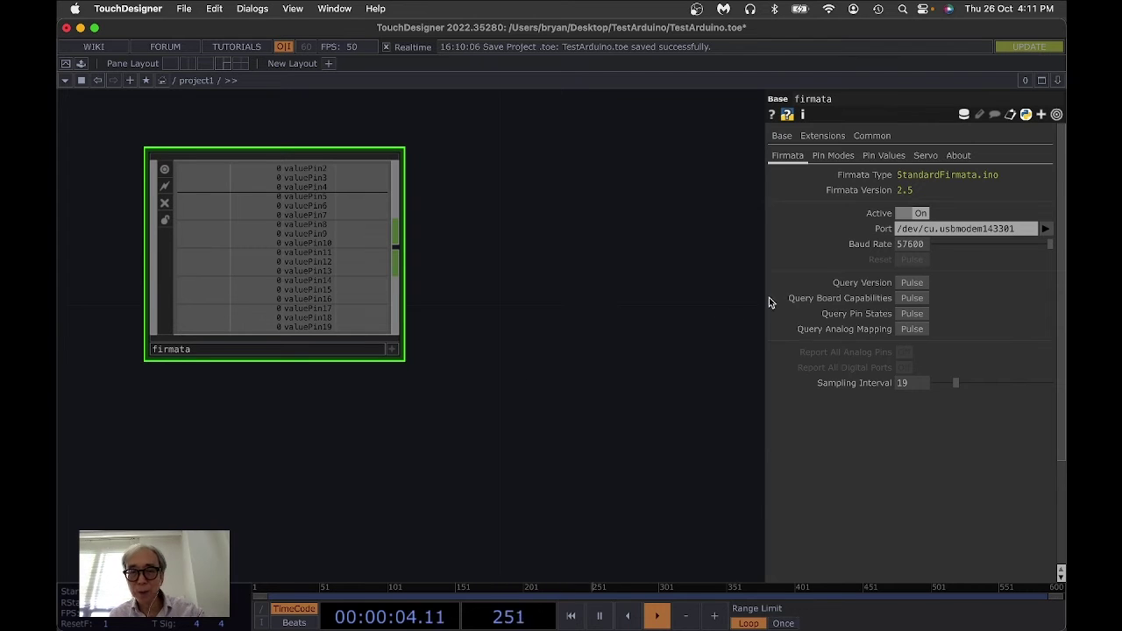
pyautogui.click(911, 282)
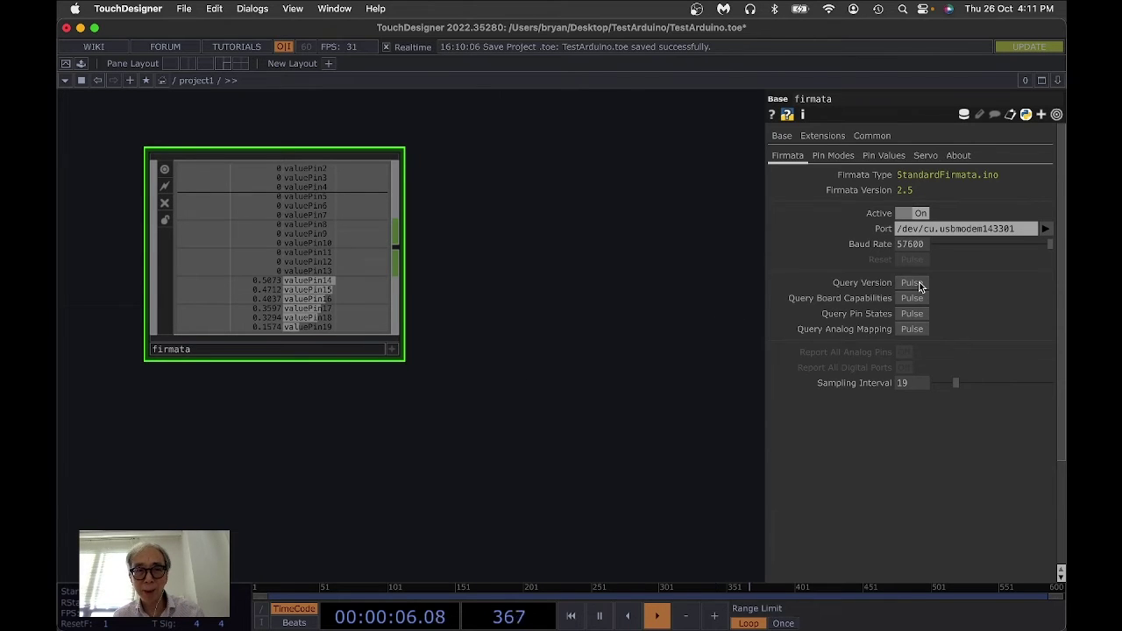
pyautogui.click(912, 312)
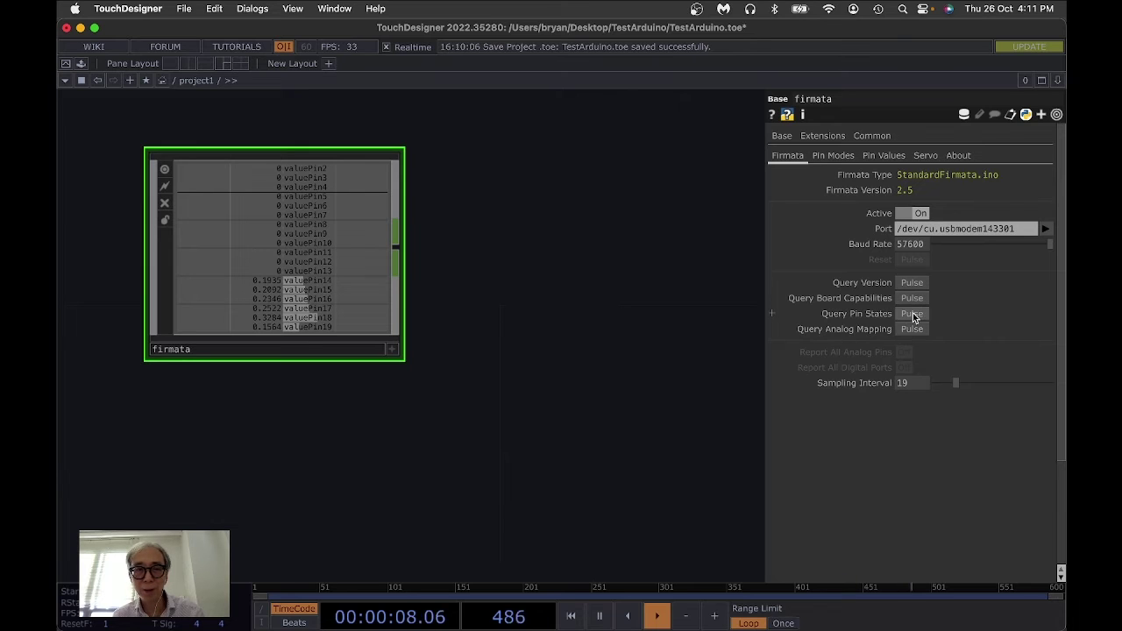
pyautogui.moveTo(559, 298); pyautogui.dragTo(680, 322)
pyautogui.scroll(-1, 676, 308)
pyautogui.scroll(3, 675, 307)
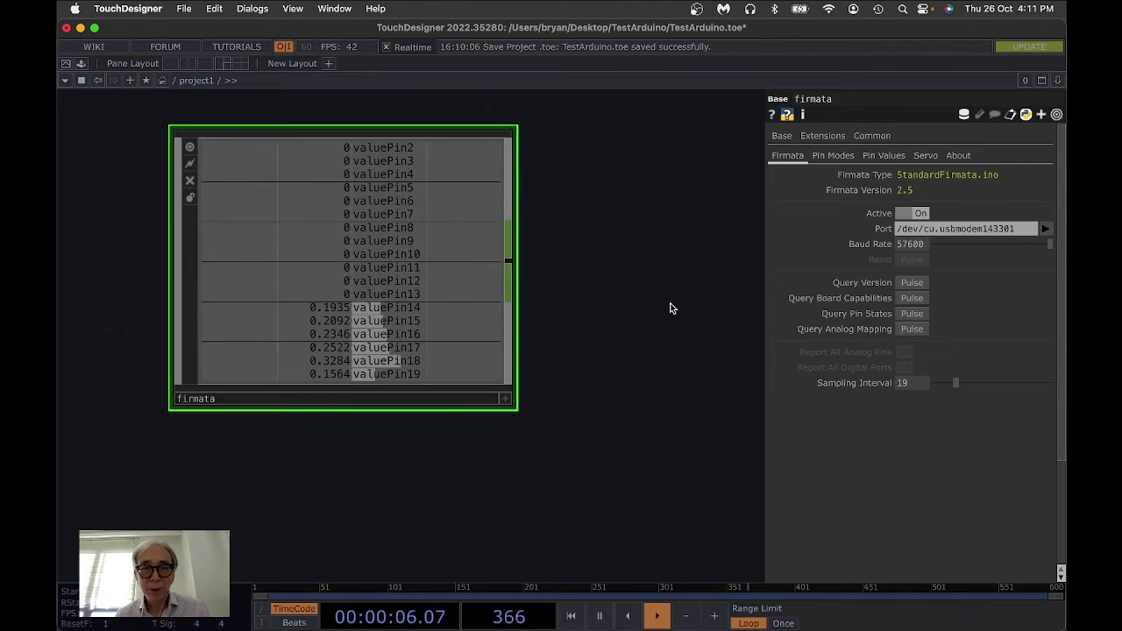
# Set the mode of pin 11 on the firmata component to Output (1 Bit).
pyautogui.click(834, 155)
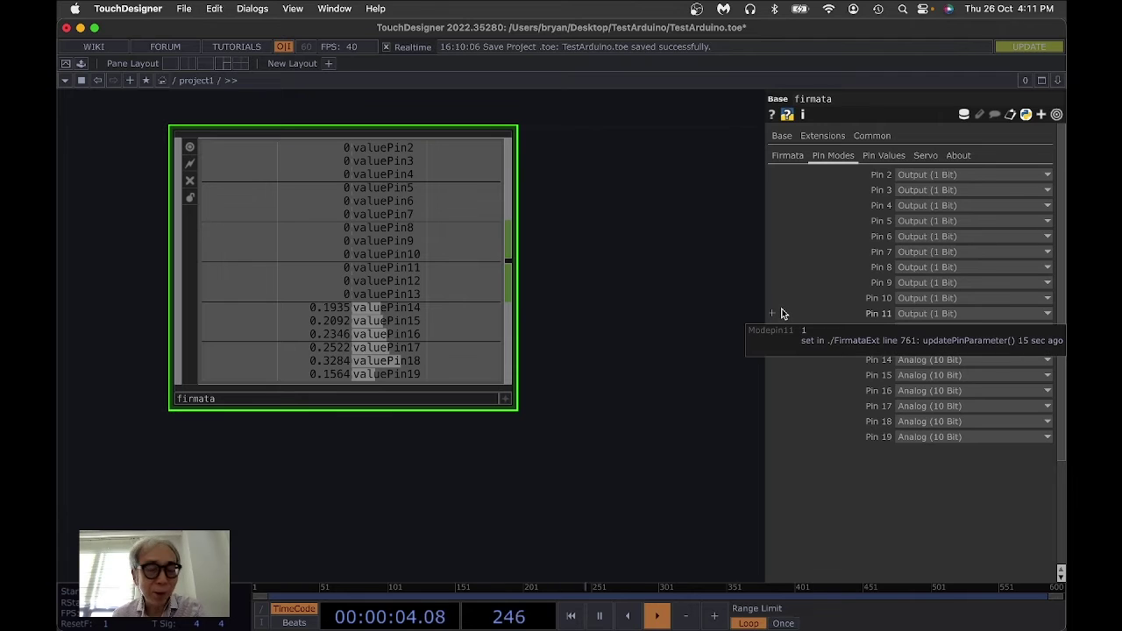
pyautogui.click(918, 315)
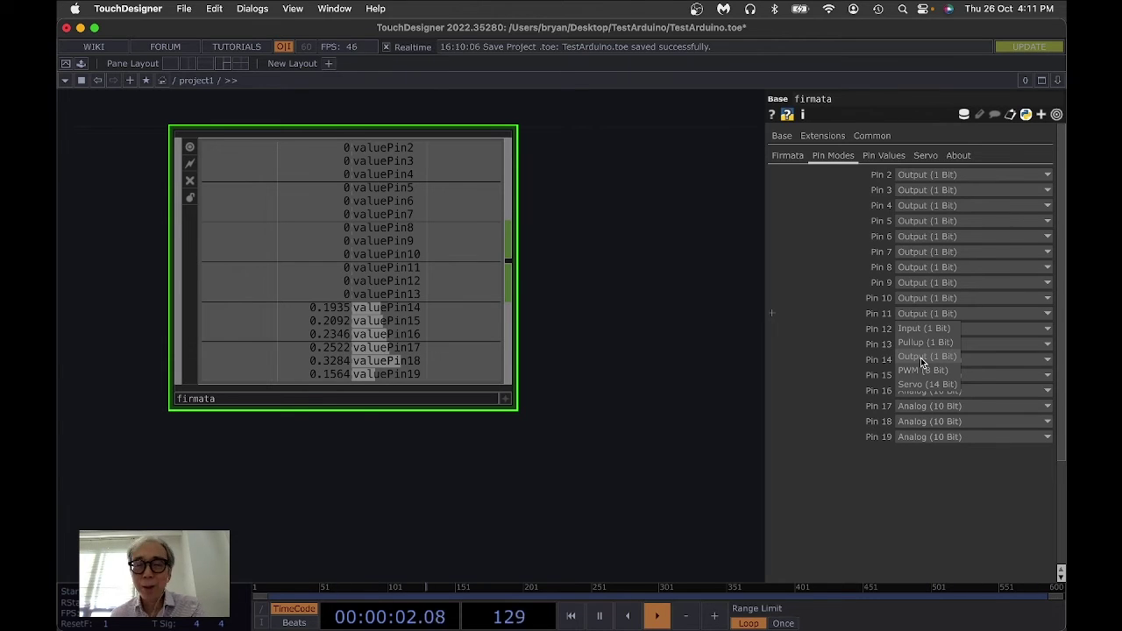
pyautogui.click(920, 357)
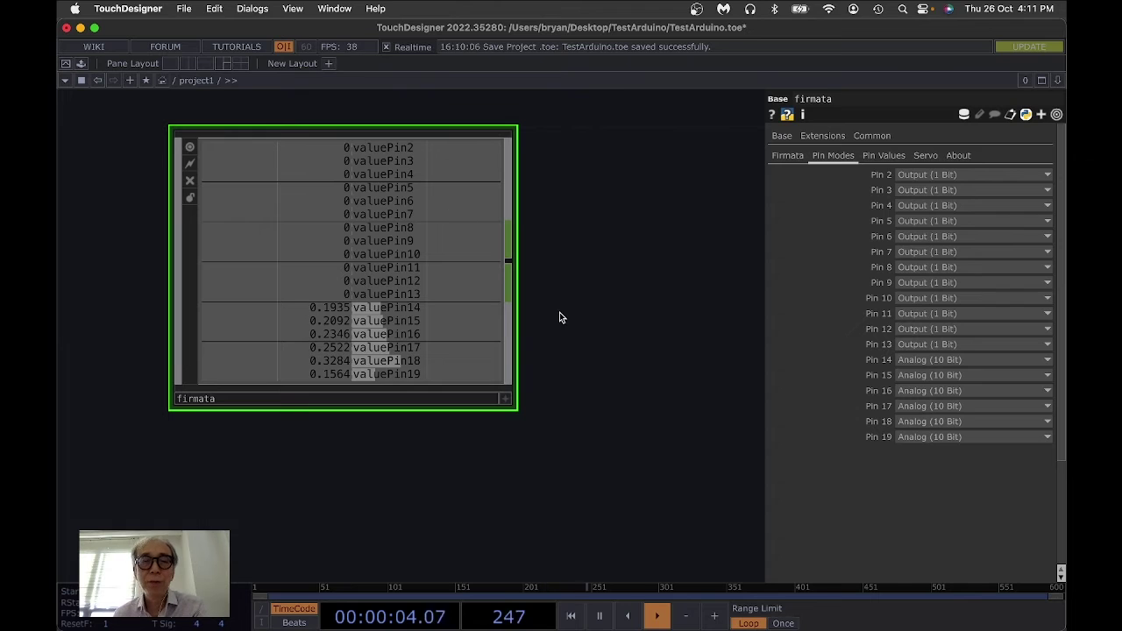
# Test pin 11 in the firmata component's pin values by switching its output on and off twice.
pyautogui.moveTo(603, 397); pyautogui.dragTo(531, 395)
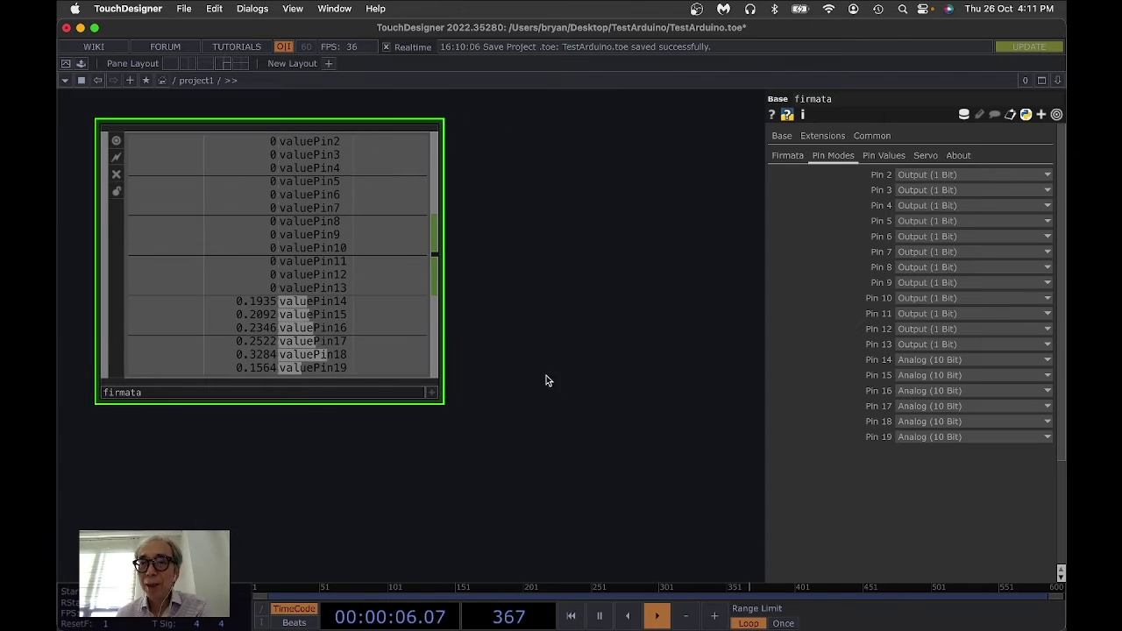
pyautogui.click(881, 156)
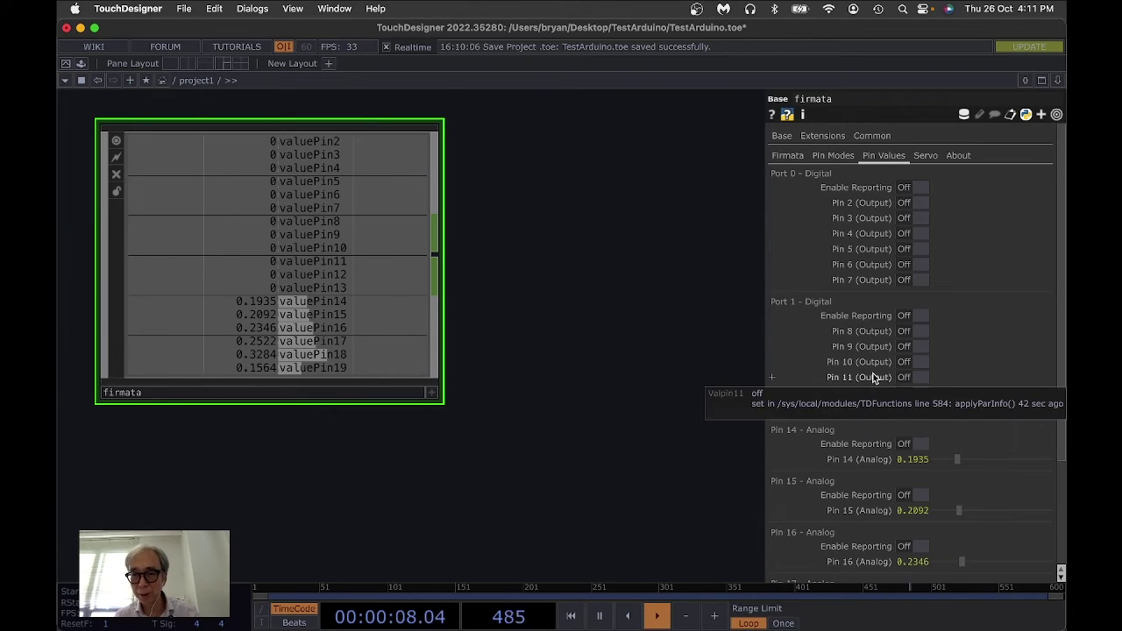
pyautogui.click(909, 379)
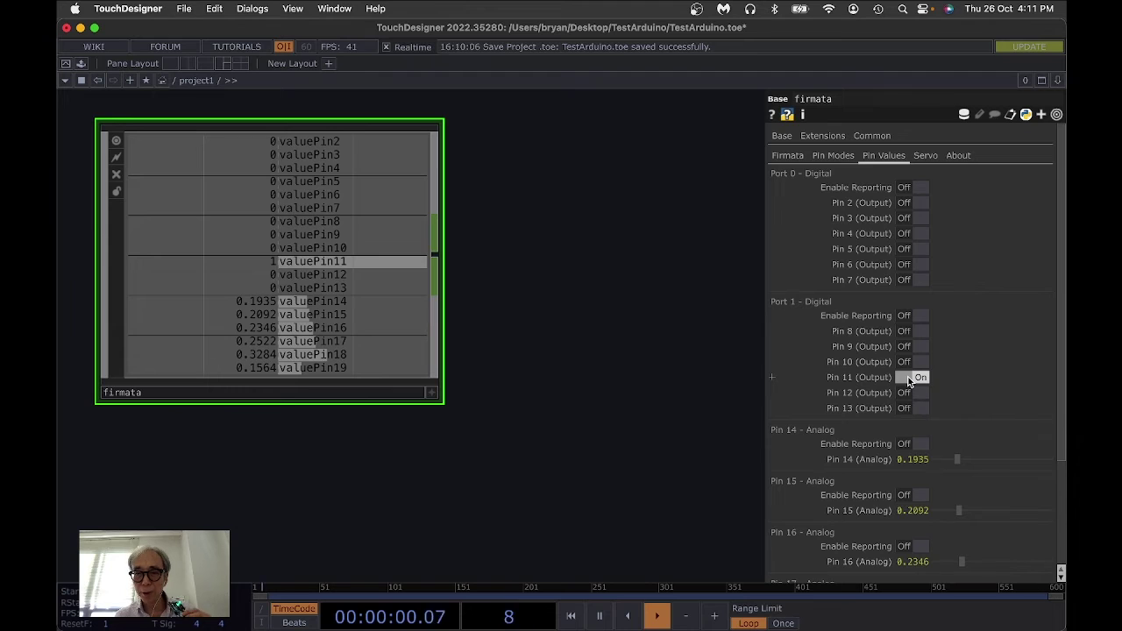
pyautogui.click(909, 378)
pyautogui.click(909, 379)
pyautogui.click(908, 378)
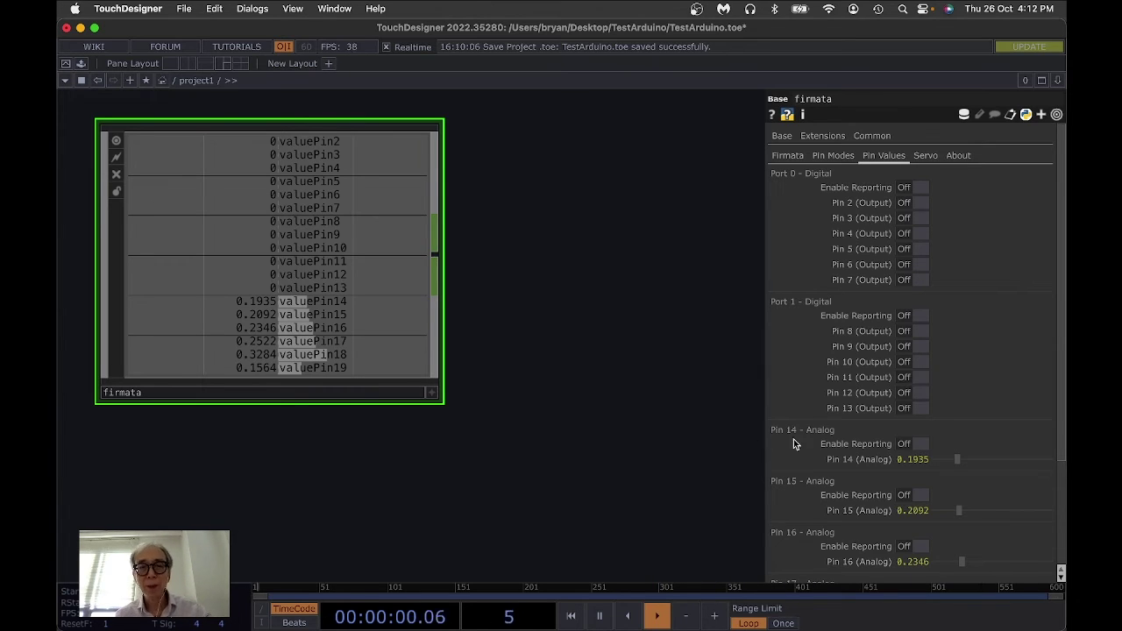
# Add a Wave CHOP to the network below the firmata component.
pyautogui.scroll(1, 605, 372)
pyautogui.scroll(-5, 604, 372)
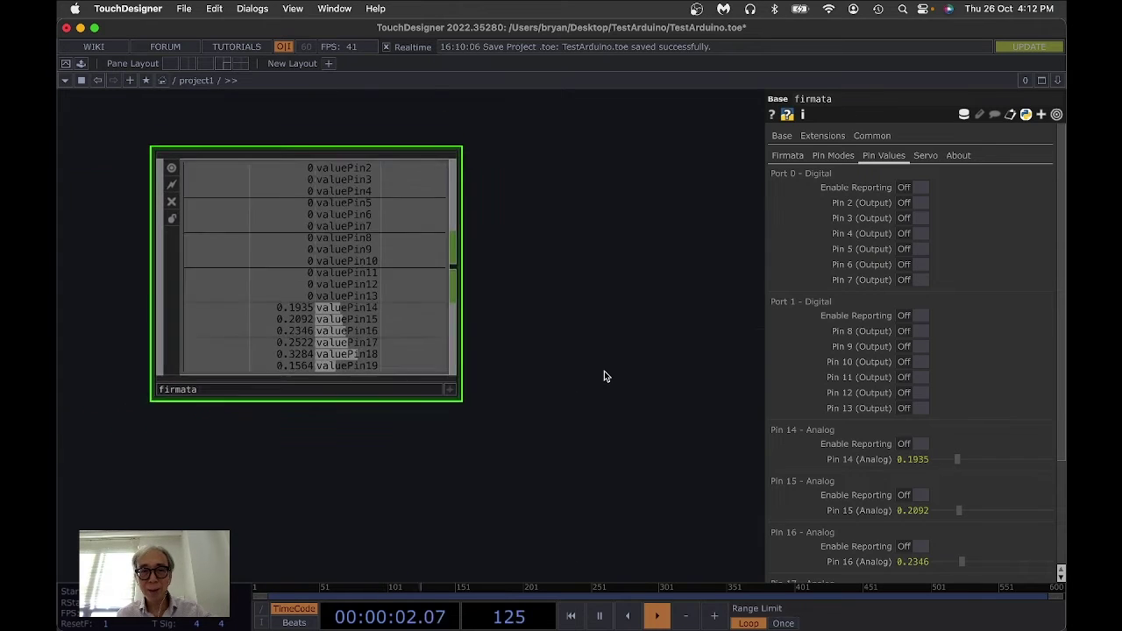
pyautogui.moveTo(600, 422); pyautogui.dragTo(394, 314)
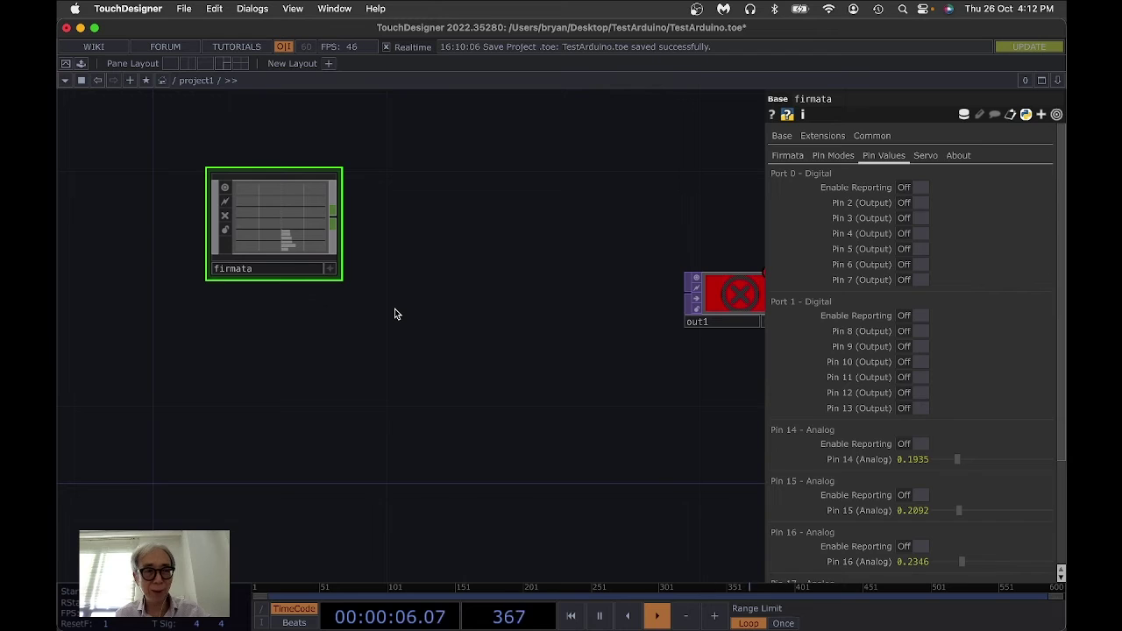
pyautogui.press('Tab')
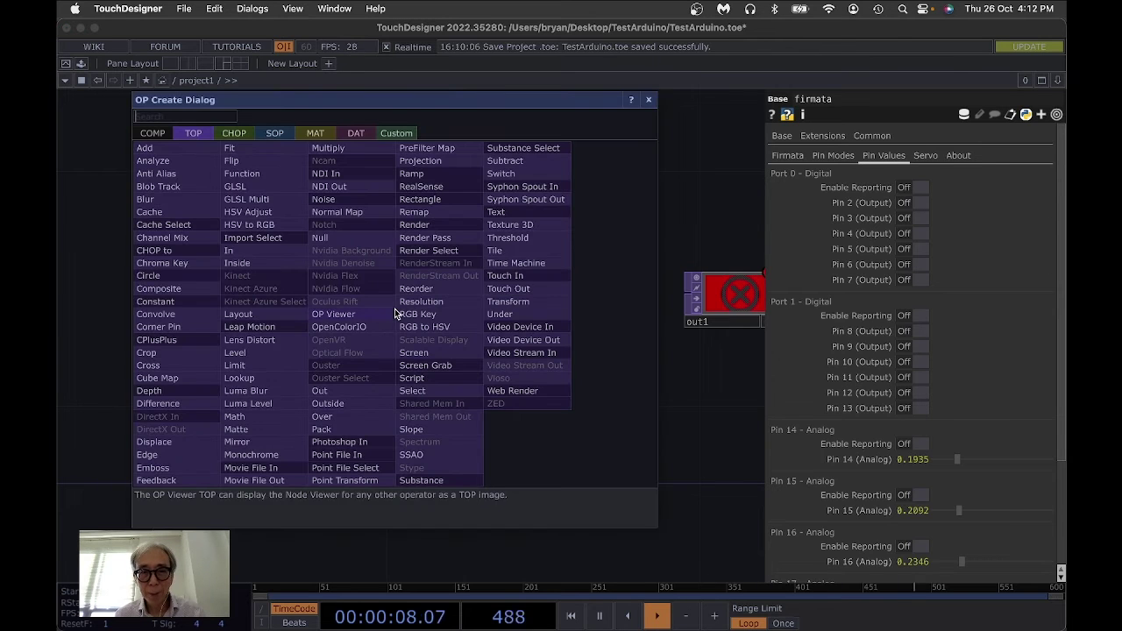
pyautogui.click(238, 135)
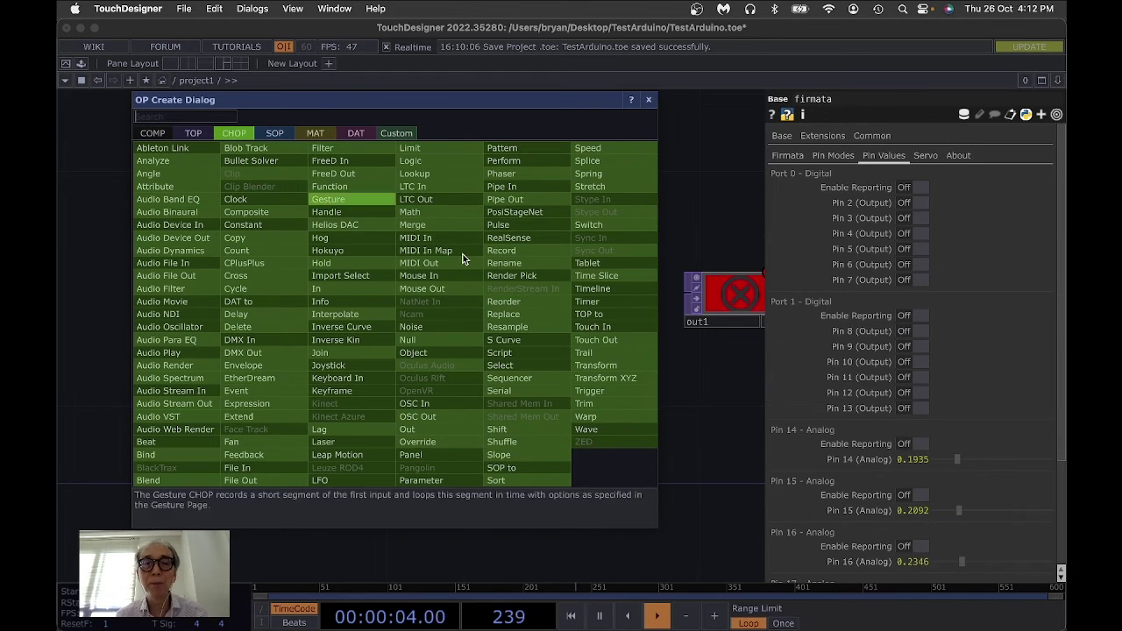
pyautogui.click(611, 430)
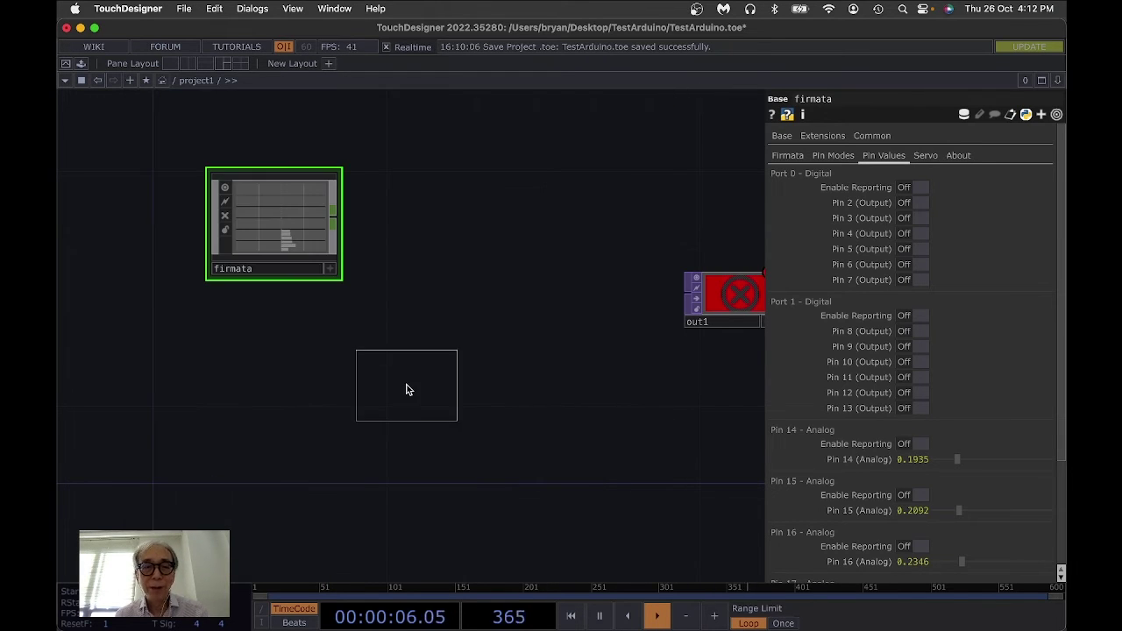
pyautogui.click(263, 386)
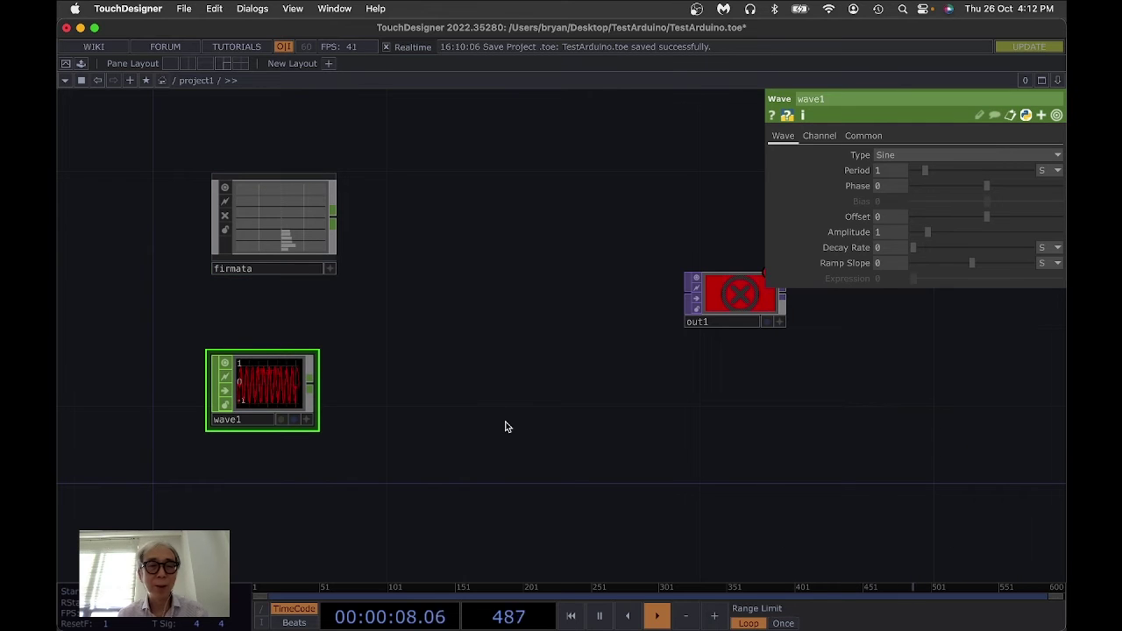
# Set the wave1 operator's type to Square.
pyautogui.scroll(-1, 503, 421)
pyautogui.scroll(1, 503, 423)
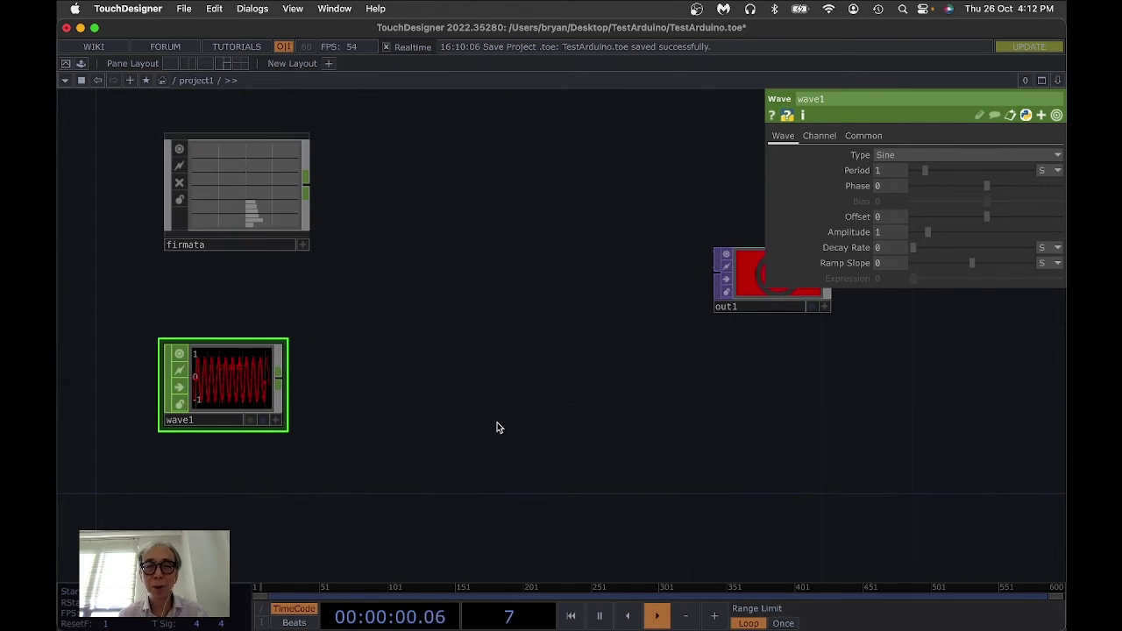
pyautogui.moveTo(490, 470); pyautogui.dragTo(523, 454)
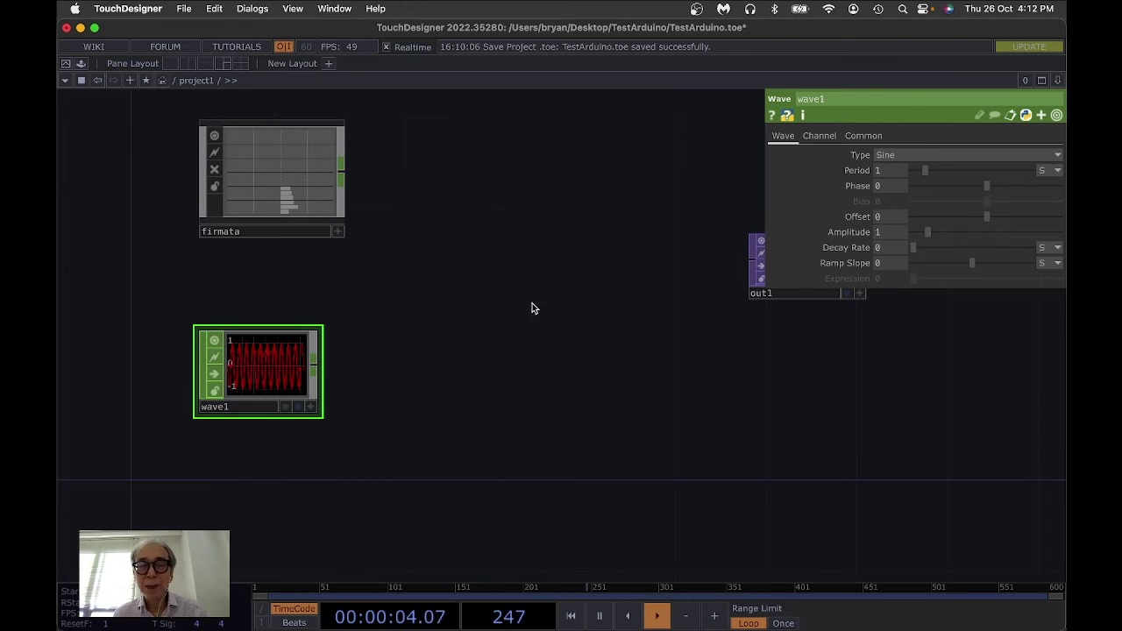
pyautogui.click(883, 156)
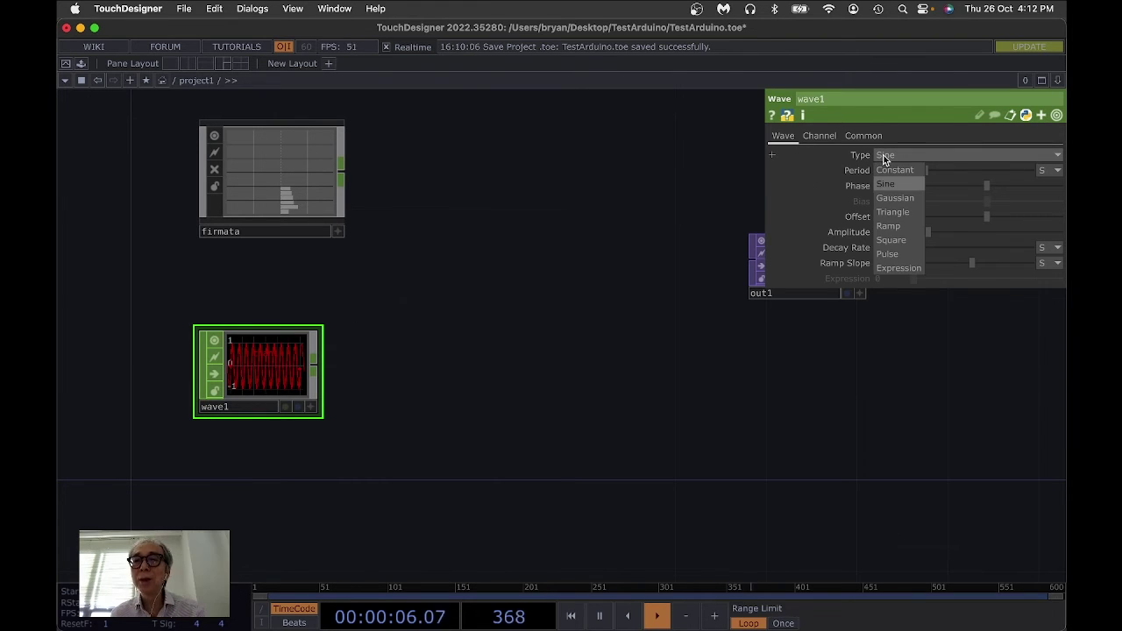
pyautogui.click(889, 237)
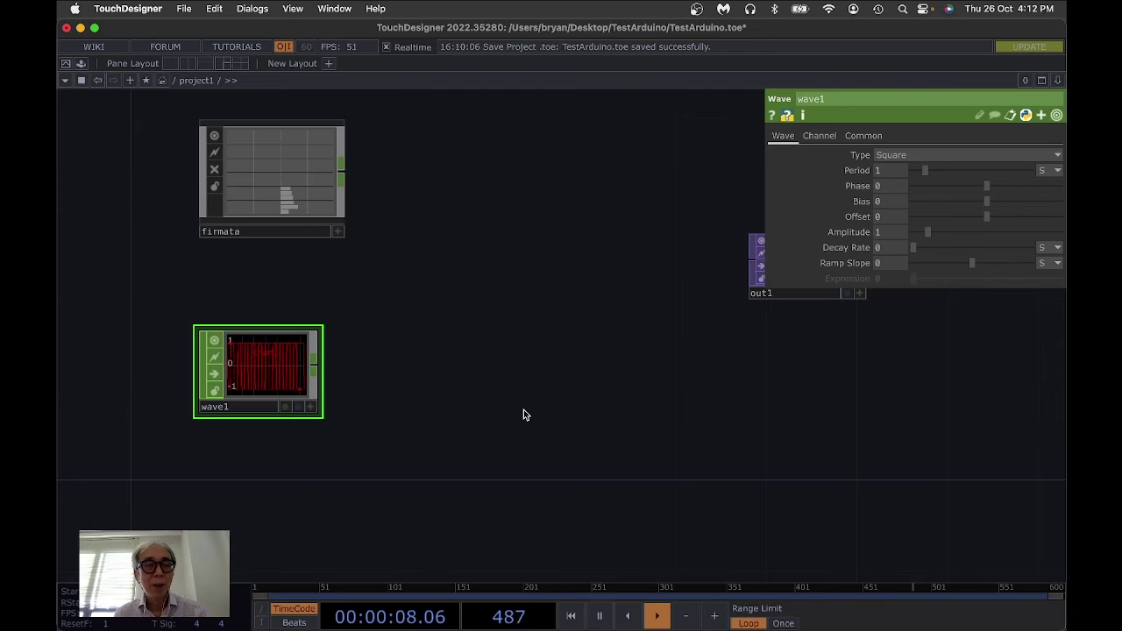
# Append a Math CHOP to wave1's output and set the lower end of its From Range to -1.
pyautogui.scroll(-3, 523, 394)
pyautogui.scroll(3, 523, 394)
pyautogui.scroll(3, 523, 395)
pyautogui.hscroll(-3, 429, 423)
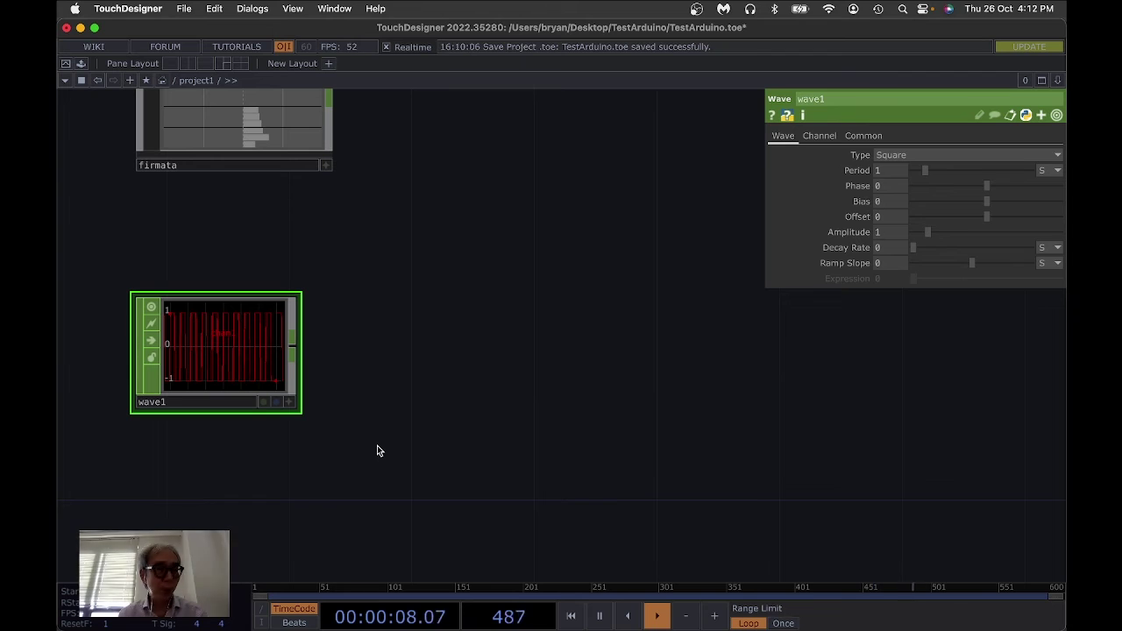
pyautogui.rightClick(293, 345)
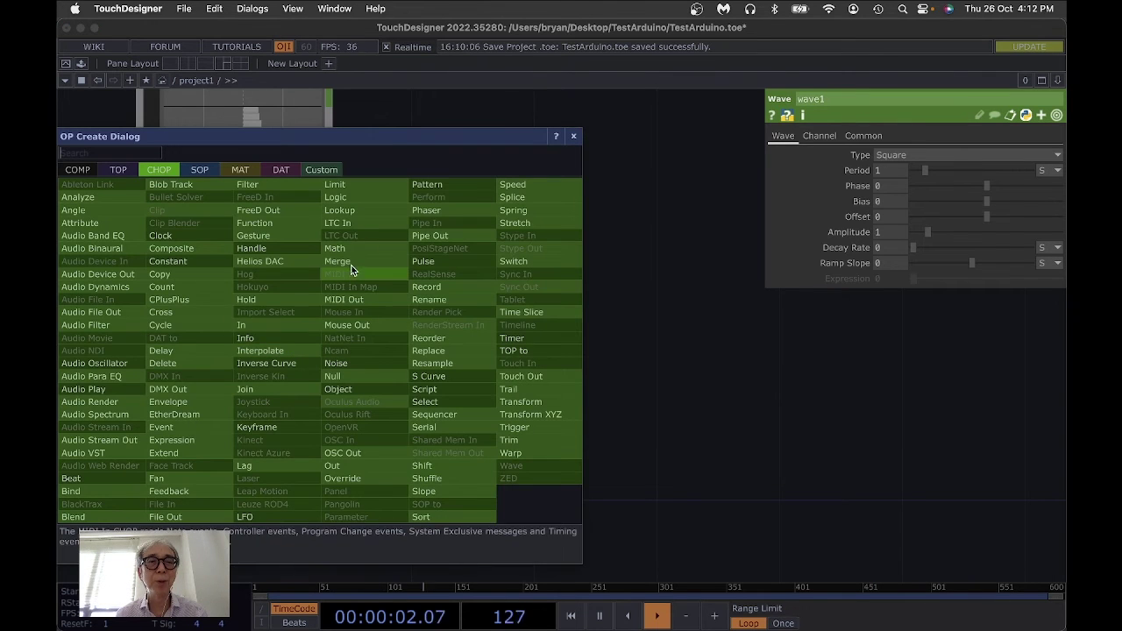
pyautogui.click(368, 249)
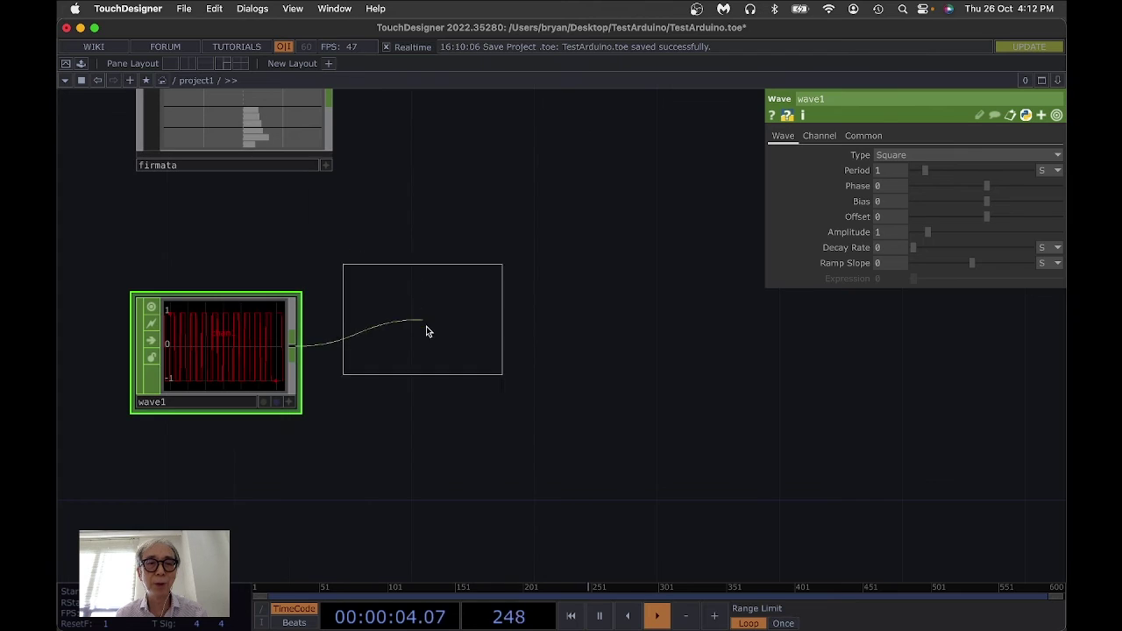
pyautogui.click(429, 363)
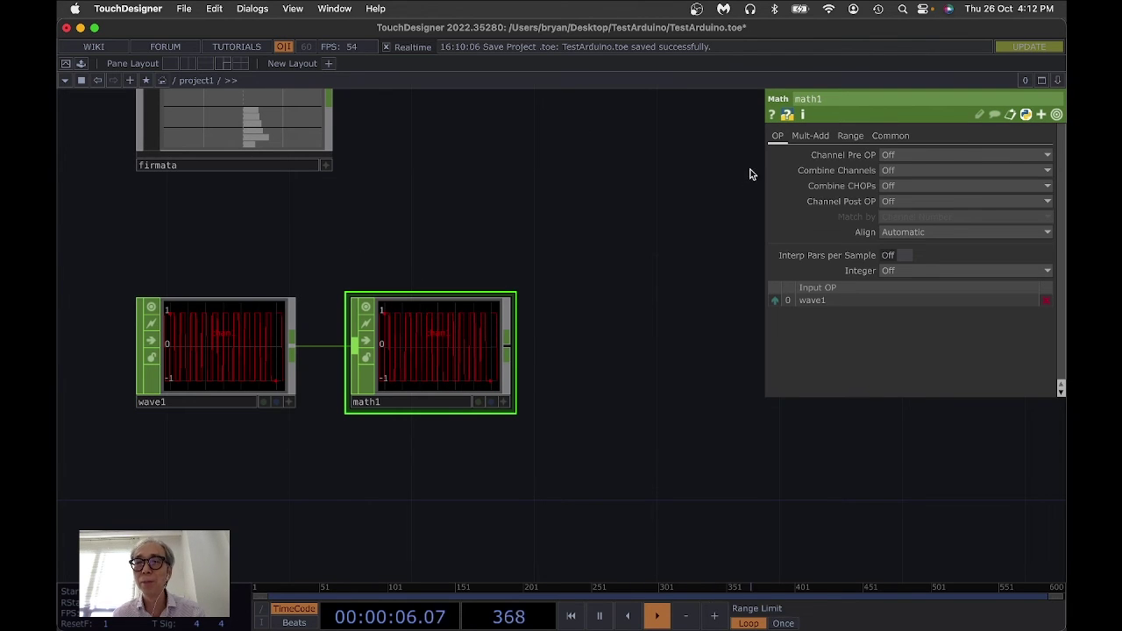
pyautogui.click(850, 137)
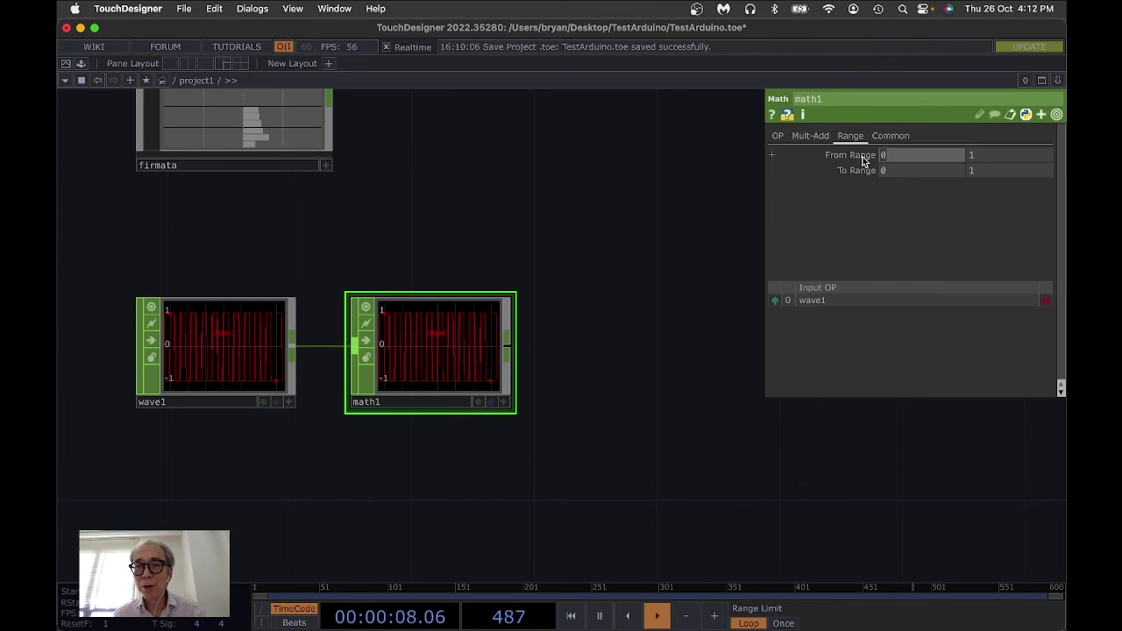
pyautogui.click(923, 171)
# Append a Null CHOP to math1's output and place it beside math1.
pyautogui.hscroll(5, 594, 416)
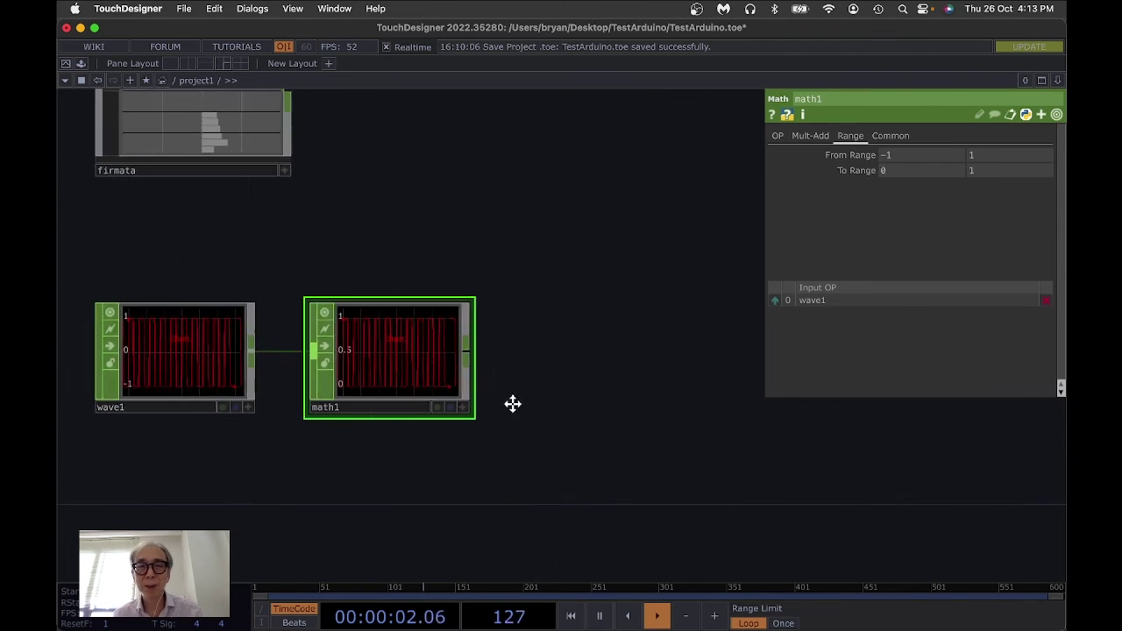
pyautogui.rightClick(402, 340)
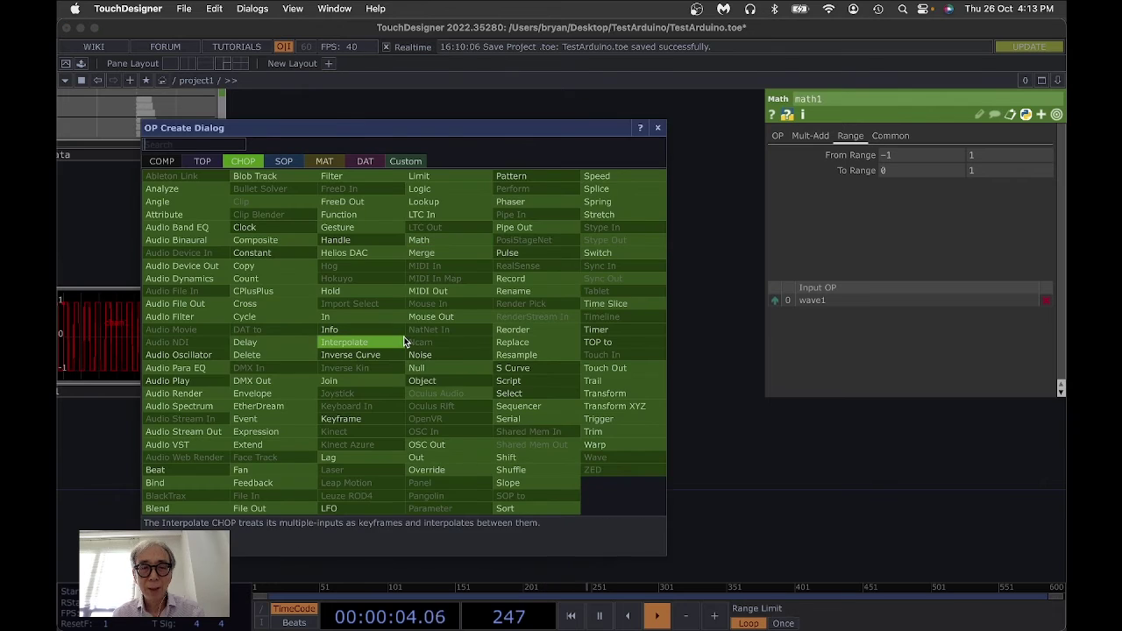
pyautogui.click(438, 368)
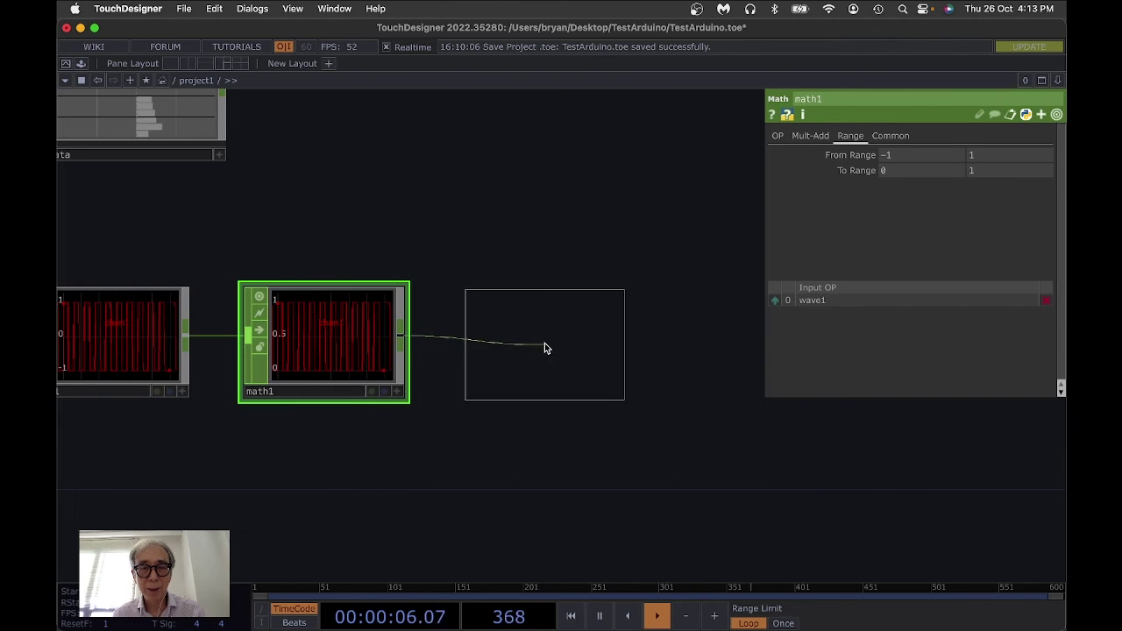
pyautogui.click(542, 346)
# Export null1's chan1 channel to the firmata component's Pin 11 value with Export CHOP, using null1's active viewer, and deactivate that viewer.
pyautogui.scroll(2, 551, 257)
pyautogui.scroll(2, 551, 257)
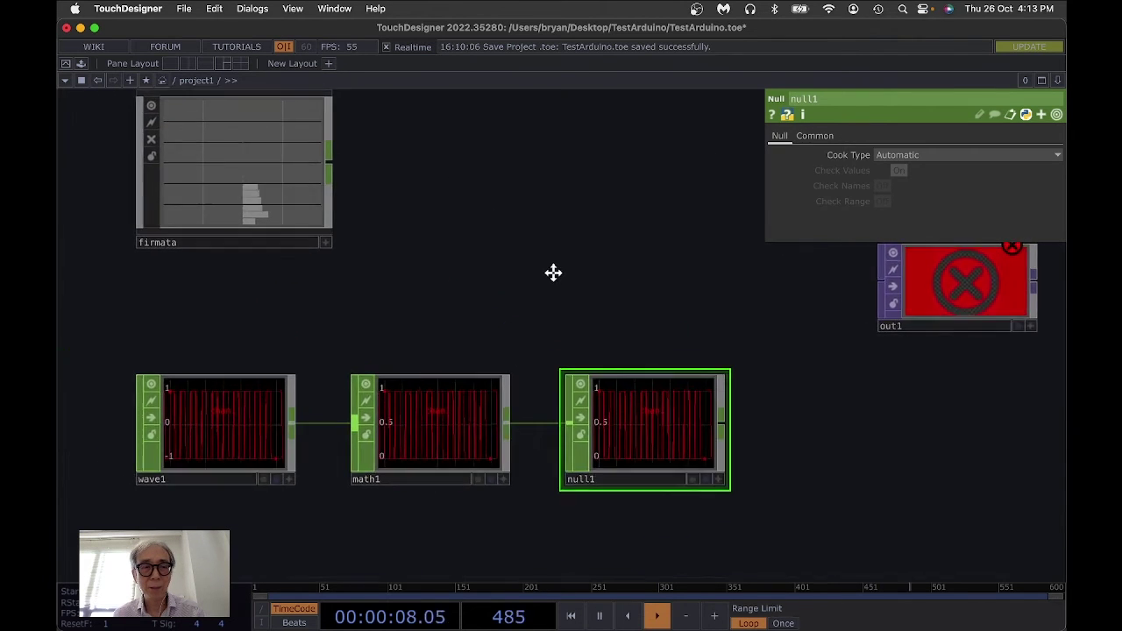
pyautogui.click(234, 180)
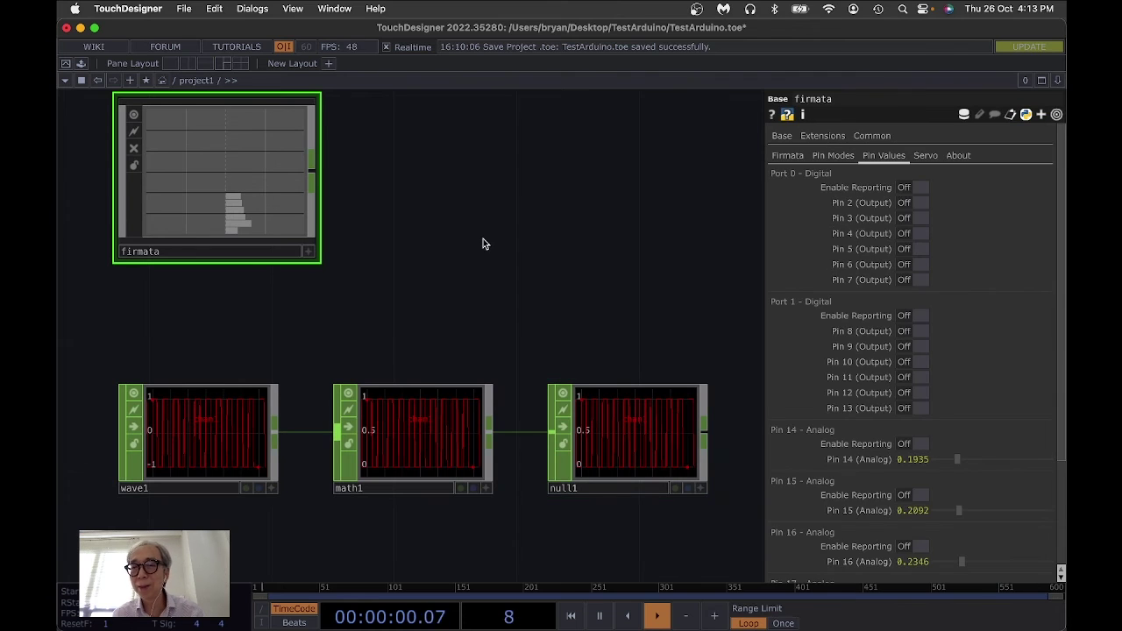
pyautogui.moveTo(548, 265); pyautogui.dragTo(464, 193)
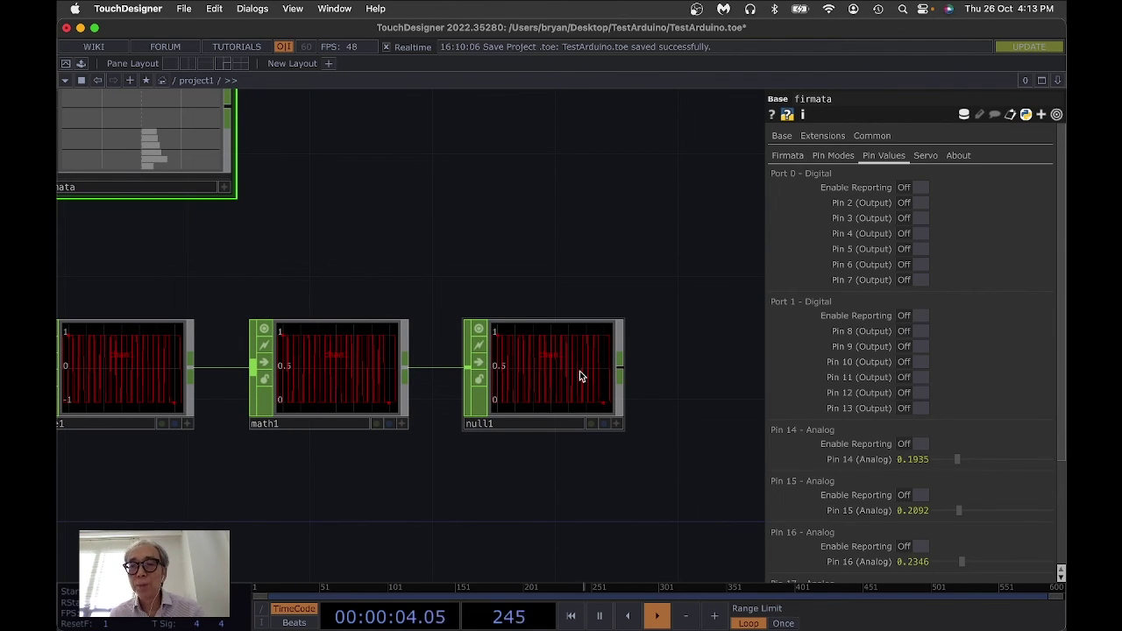
pyautogui.click(616, 424)
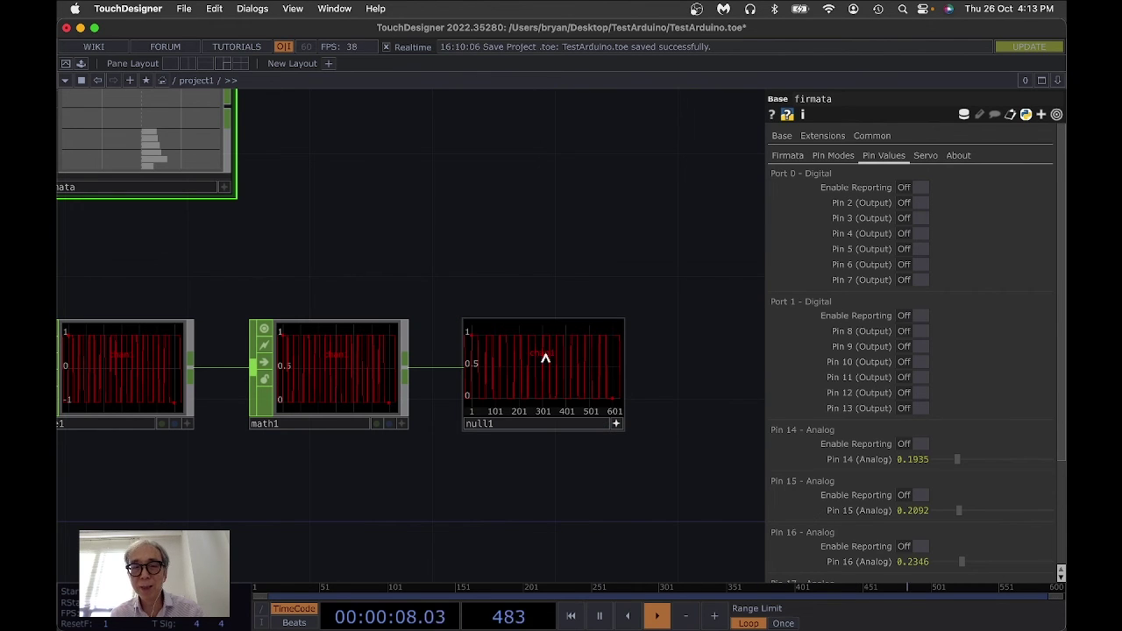
pyautogui.moveTo(544, 355); pyautogui.dragTo(914, 376)
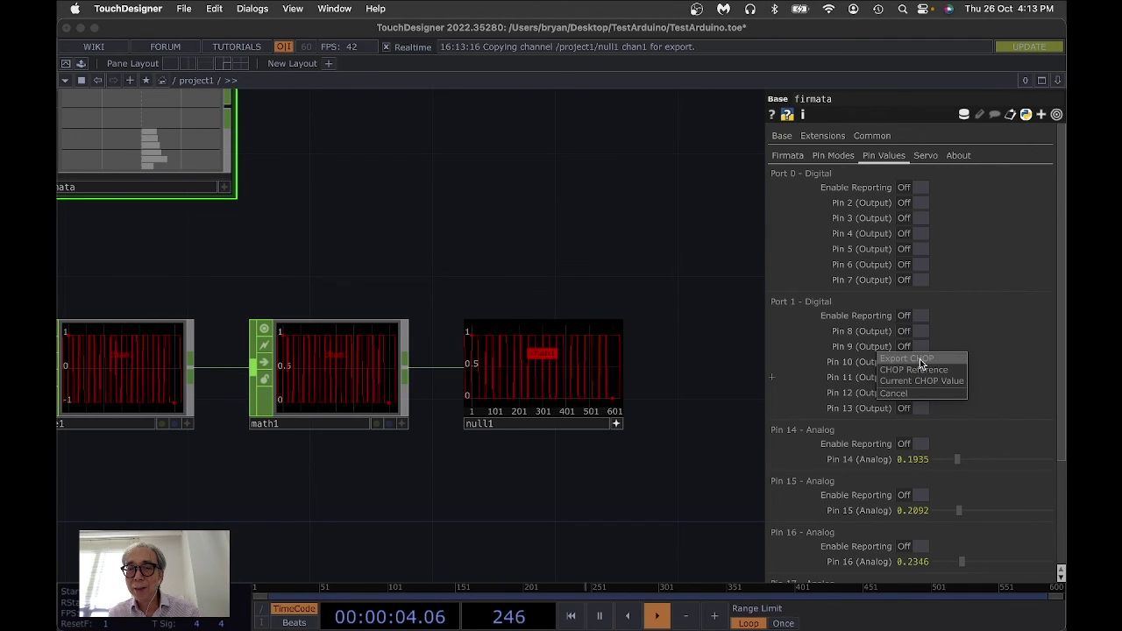
pyautogui.click(919, 363)
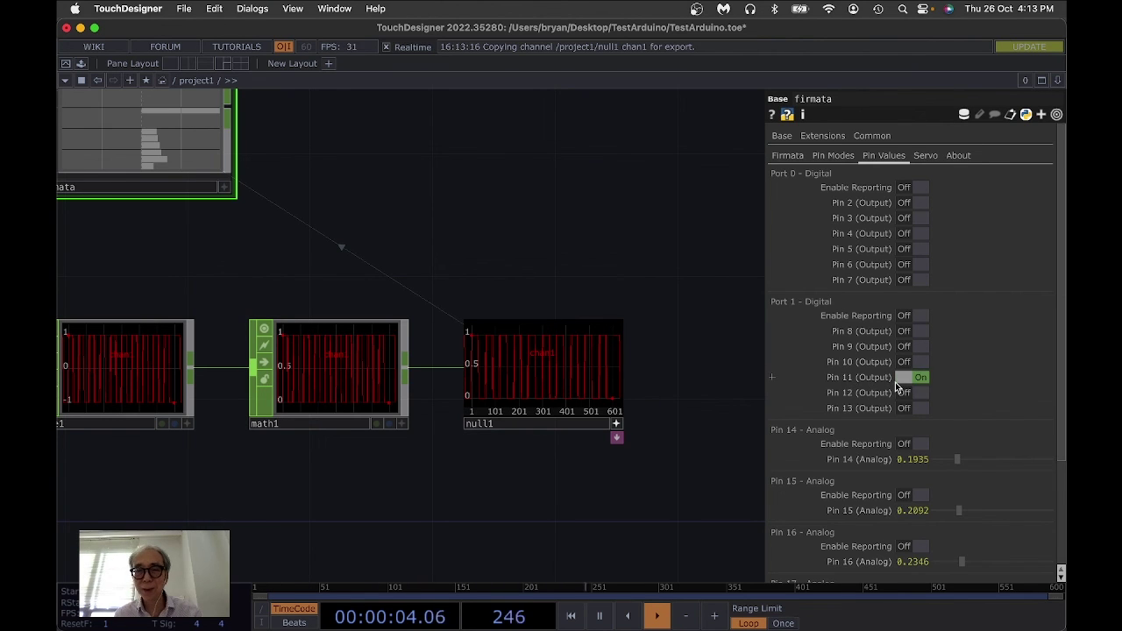
pyautogui.click(615, 426)
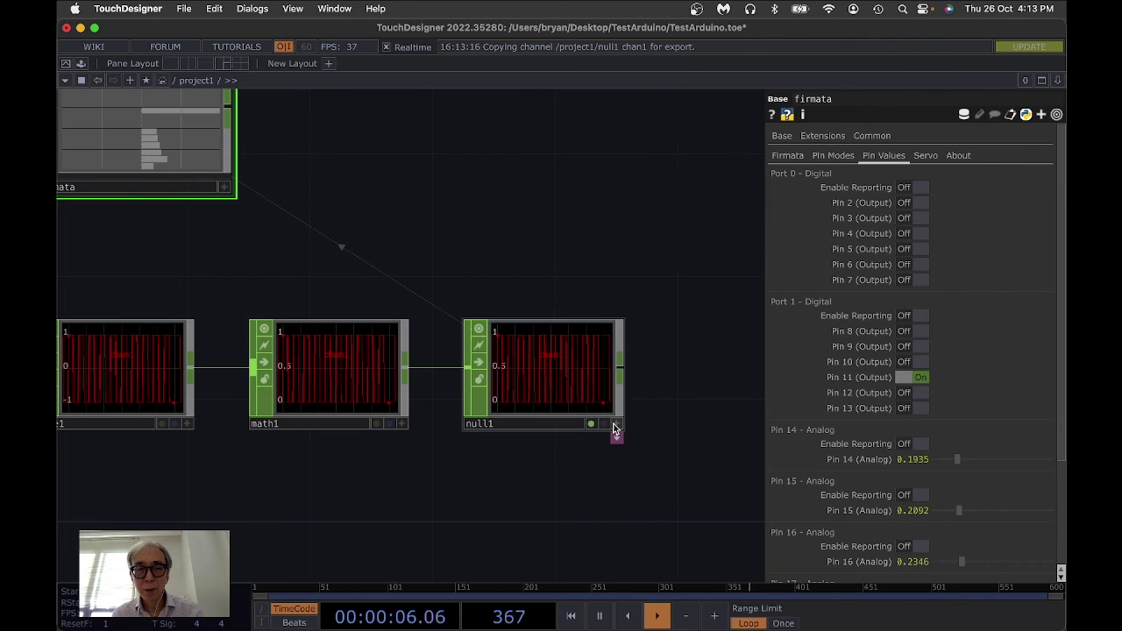
# Hide the operator parameters in the network and save the project.
pyautogui.moveTo(538, 220); pyautogui.dragTo(562, 242)
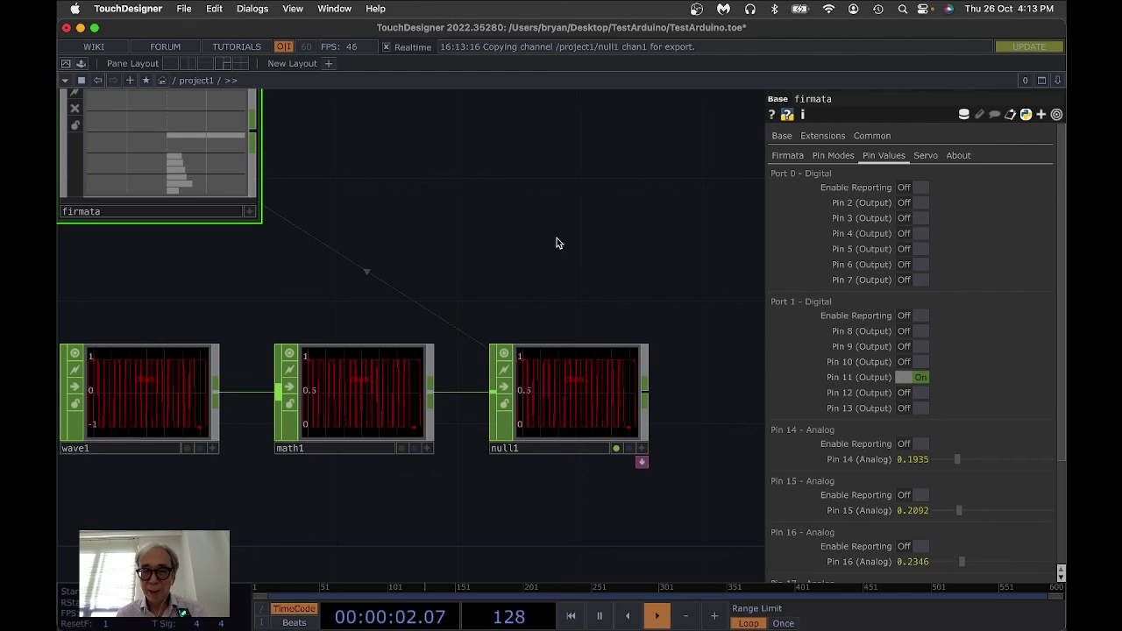
pyautogui.moveTo(532, 216); pyautogui.dragTo(594, 268)
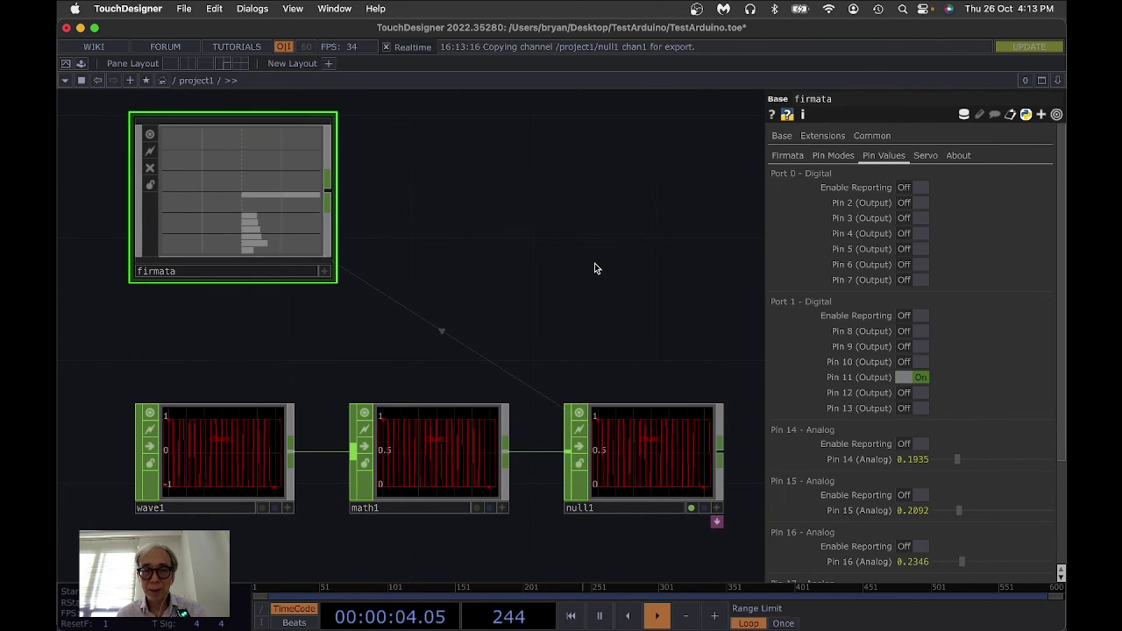
pyautogui.press('p')
pyautogui.hscroll(2, 594, 268)
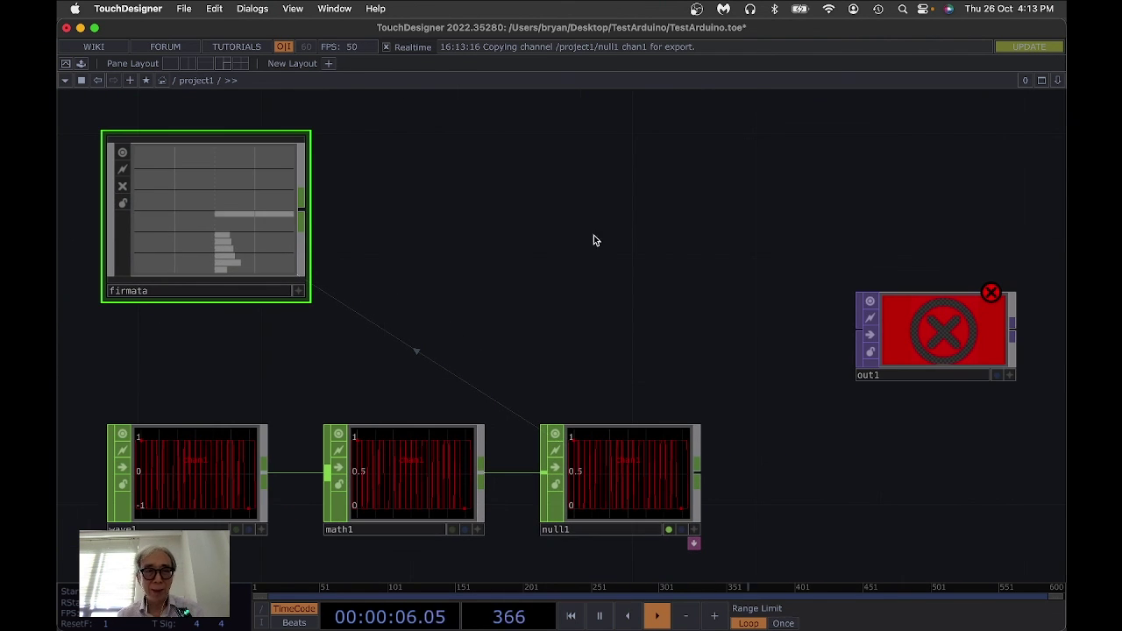
pyautogui.click(187, 8)
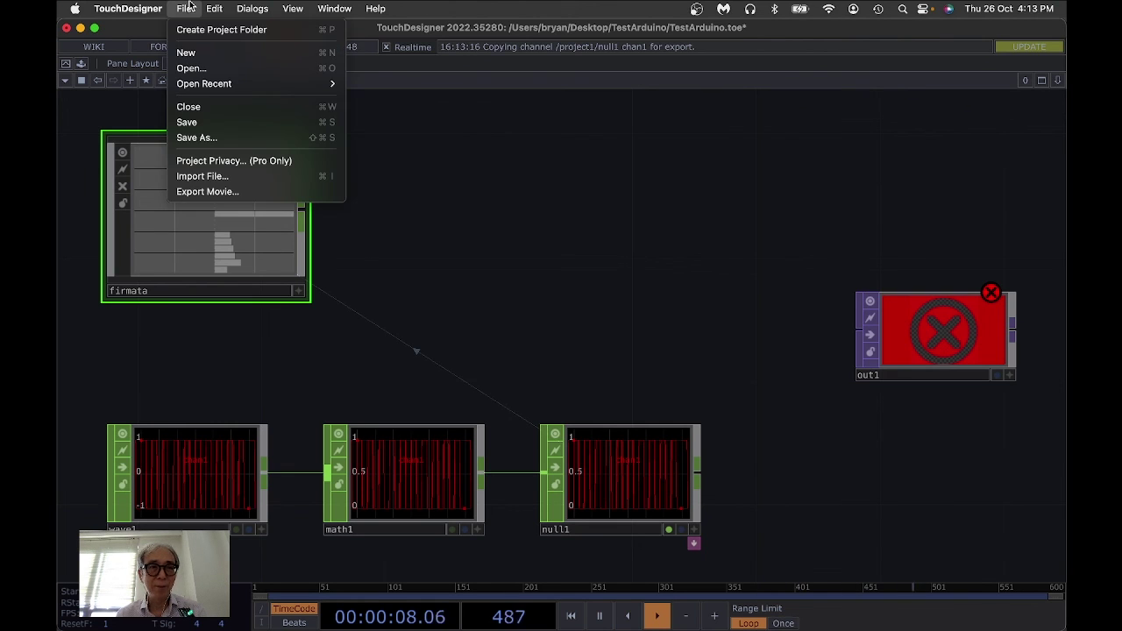
pyautogui.click(195, 128)
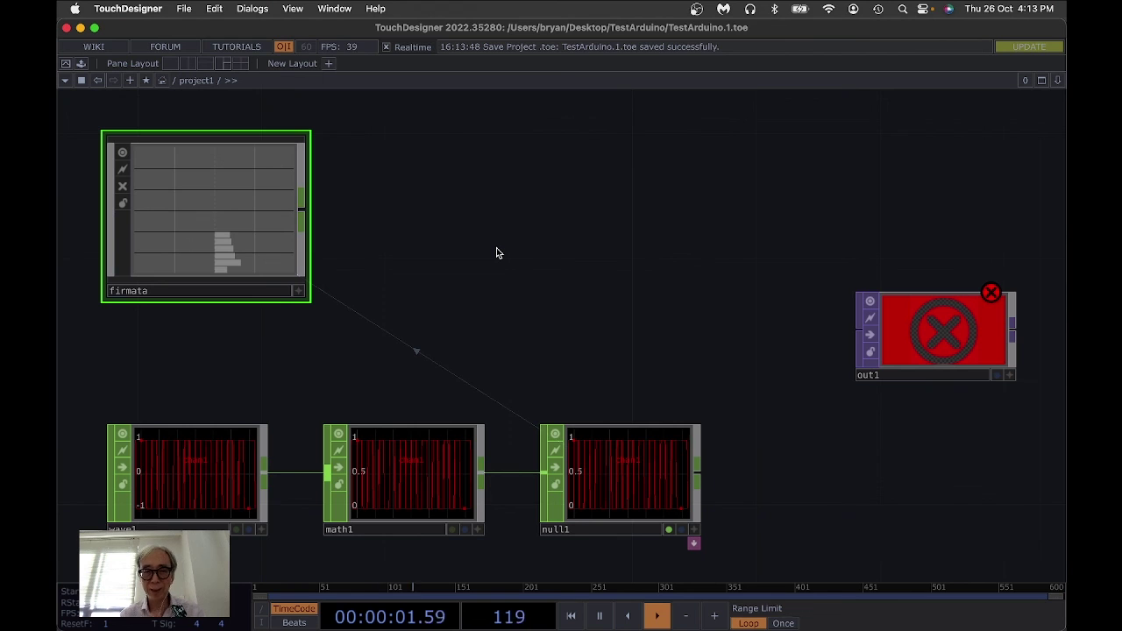